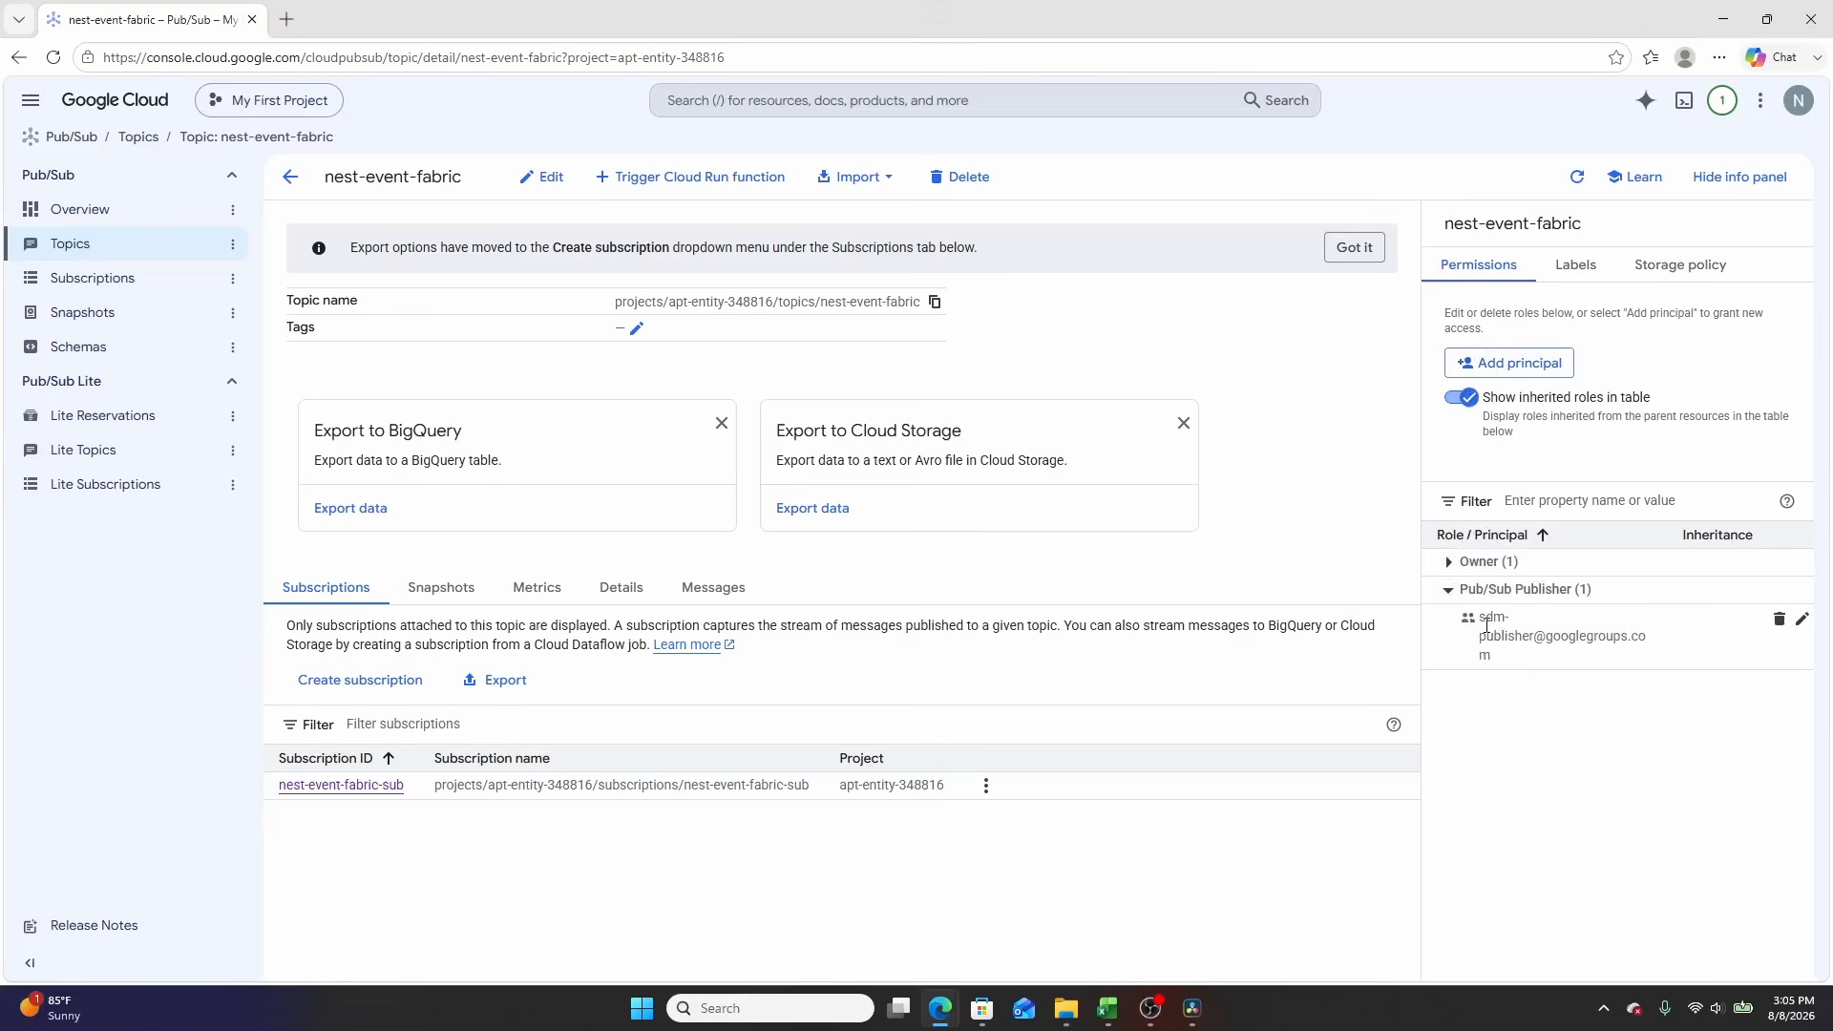
Step: Review the Pub/Sub Publisher principal's role on the nest-event-fabric topic, then close the edit panel without changes
{"action": "left_click_drag", "start_coordinate": [1485, 621], "coordinate": [1592, 662]}
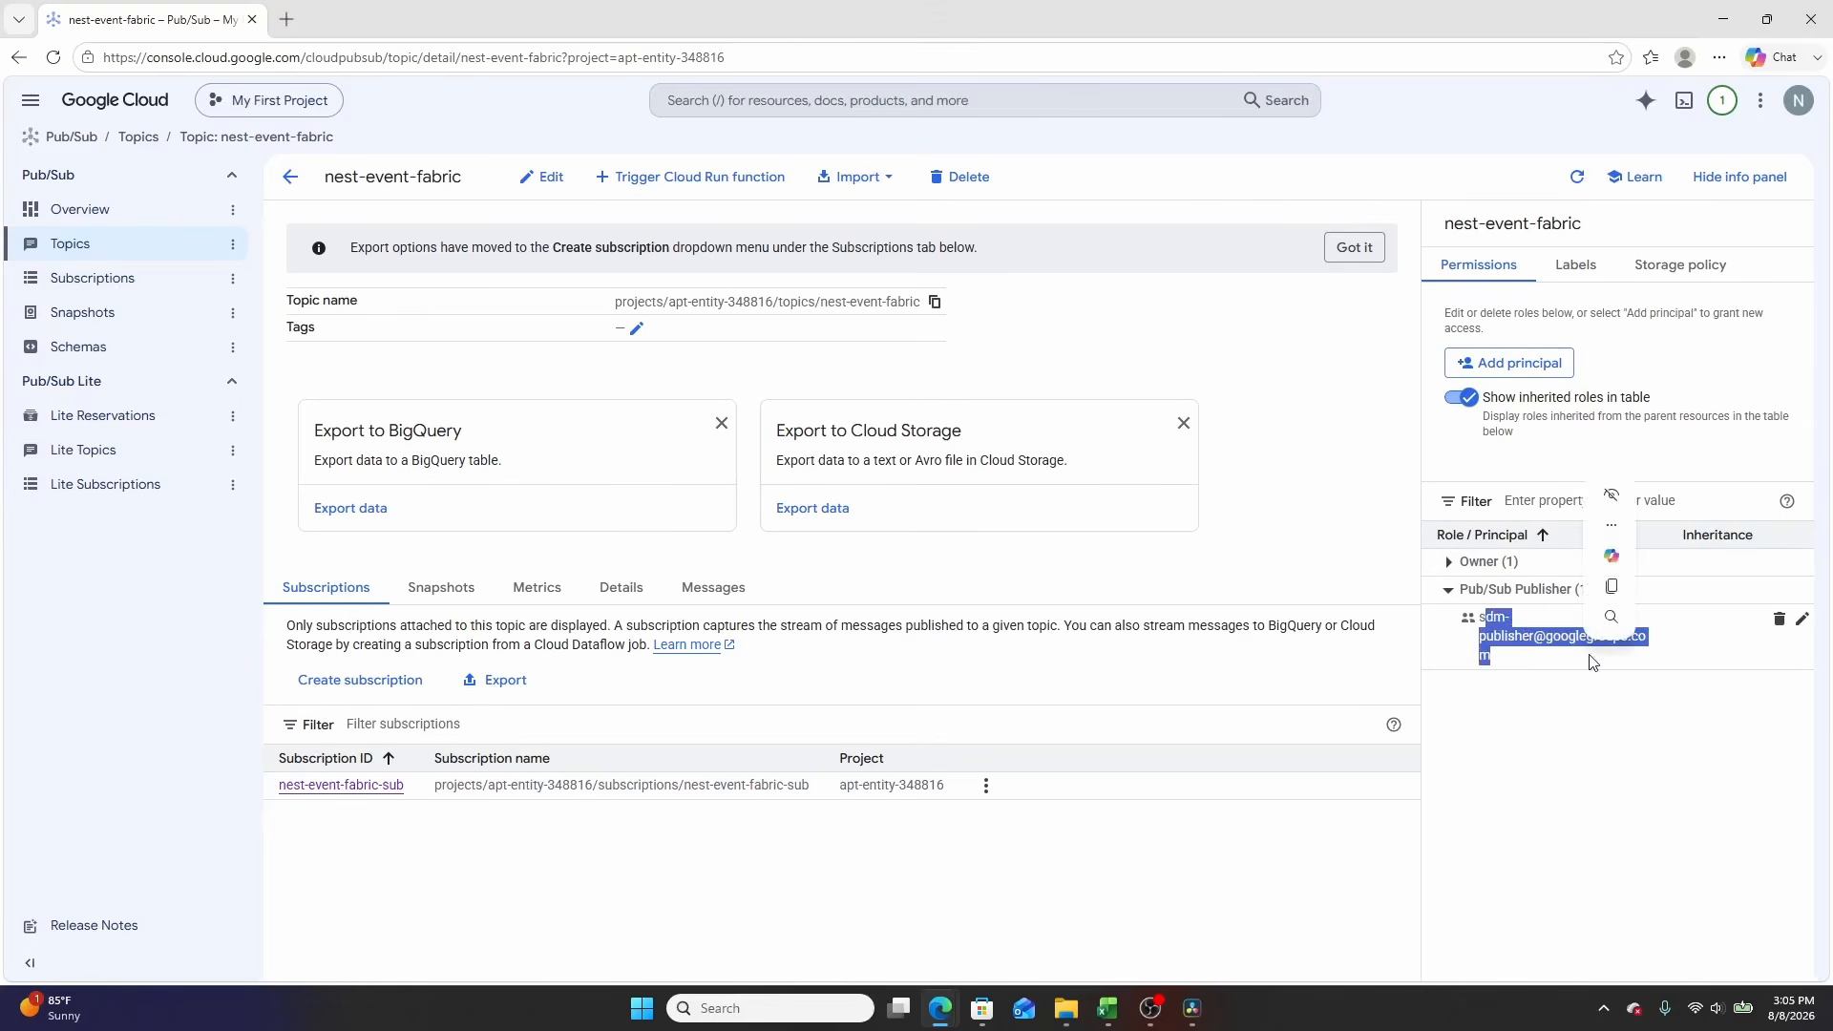
{"action": "left_click", "coordinate": [1583, 677]}
{"action": "left_click", "coordinate": [1801, 619]}
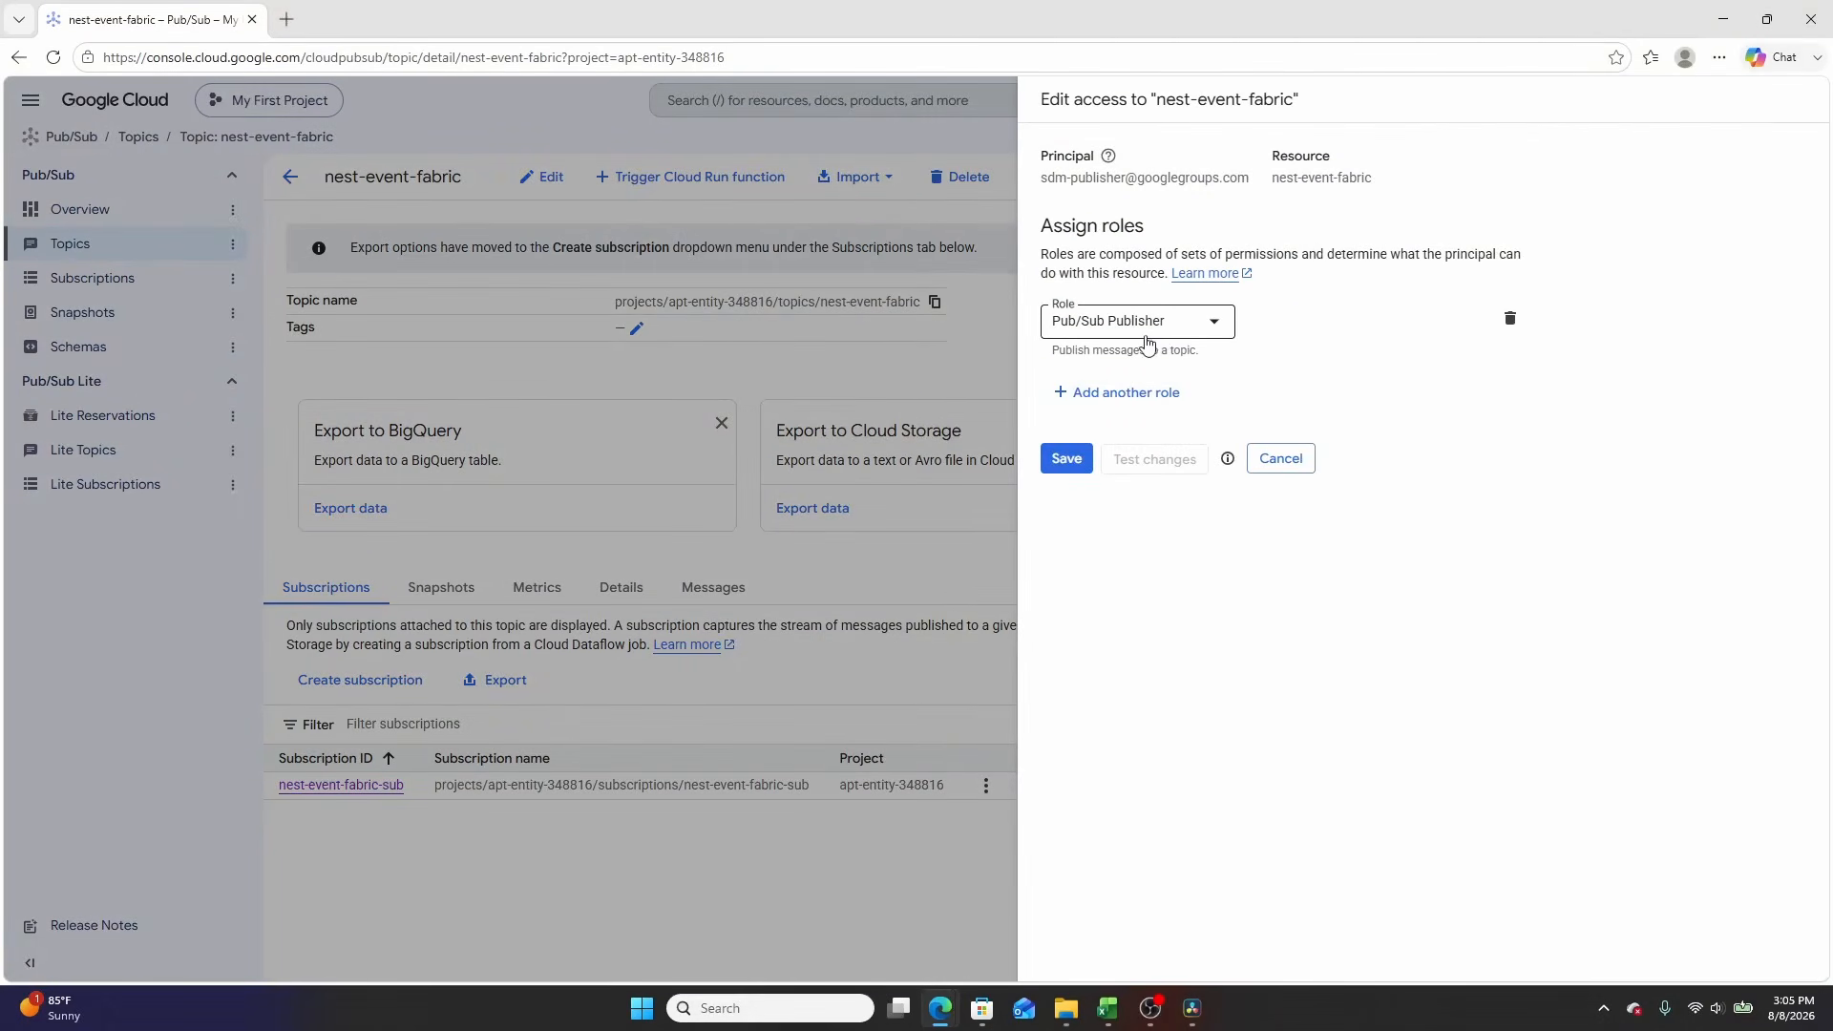
{"action": "left_click", "coordinate": [1280, 460]}
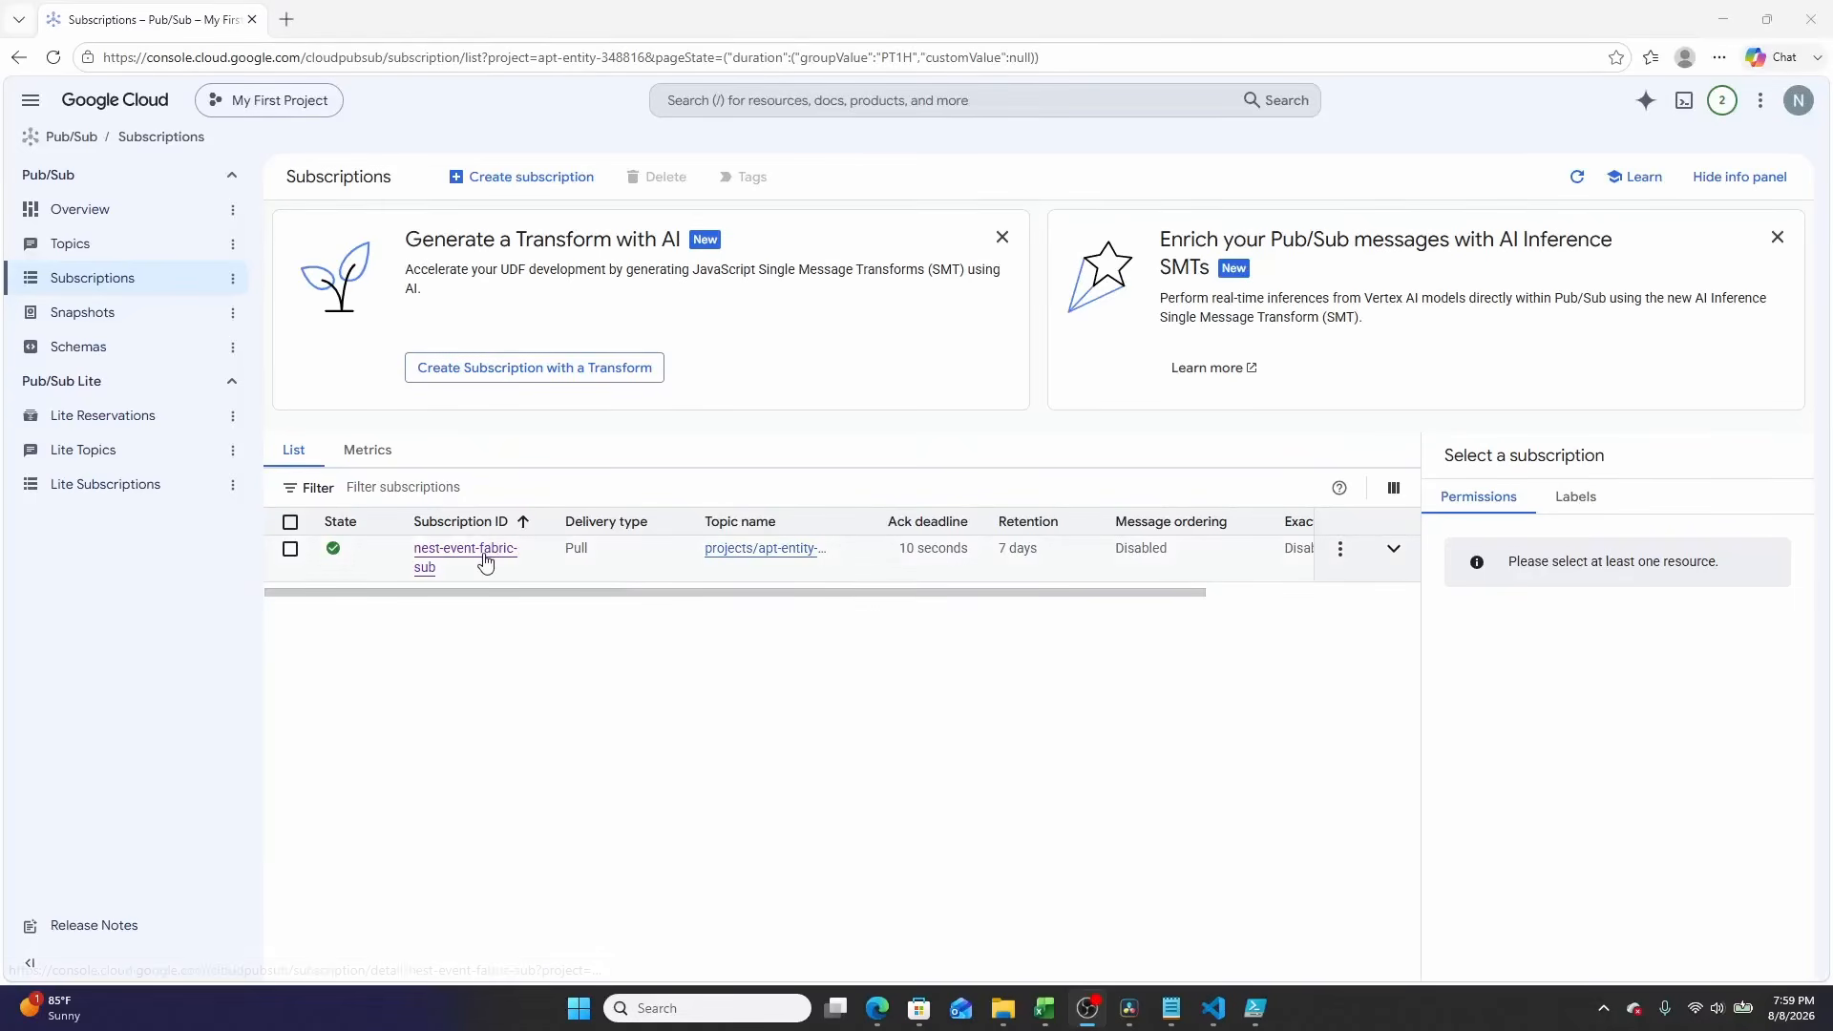
Step: Open the nest-event-fabric-sub subscription, check its topic, and pull messages from the subscription's Messages tab
{"action": "left_click", "coordinate": [485, 562]}
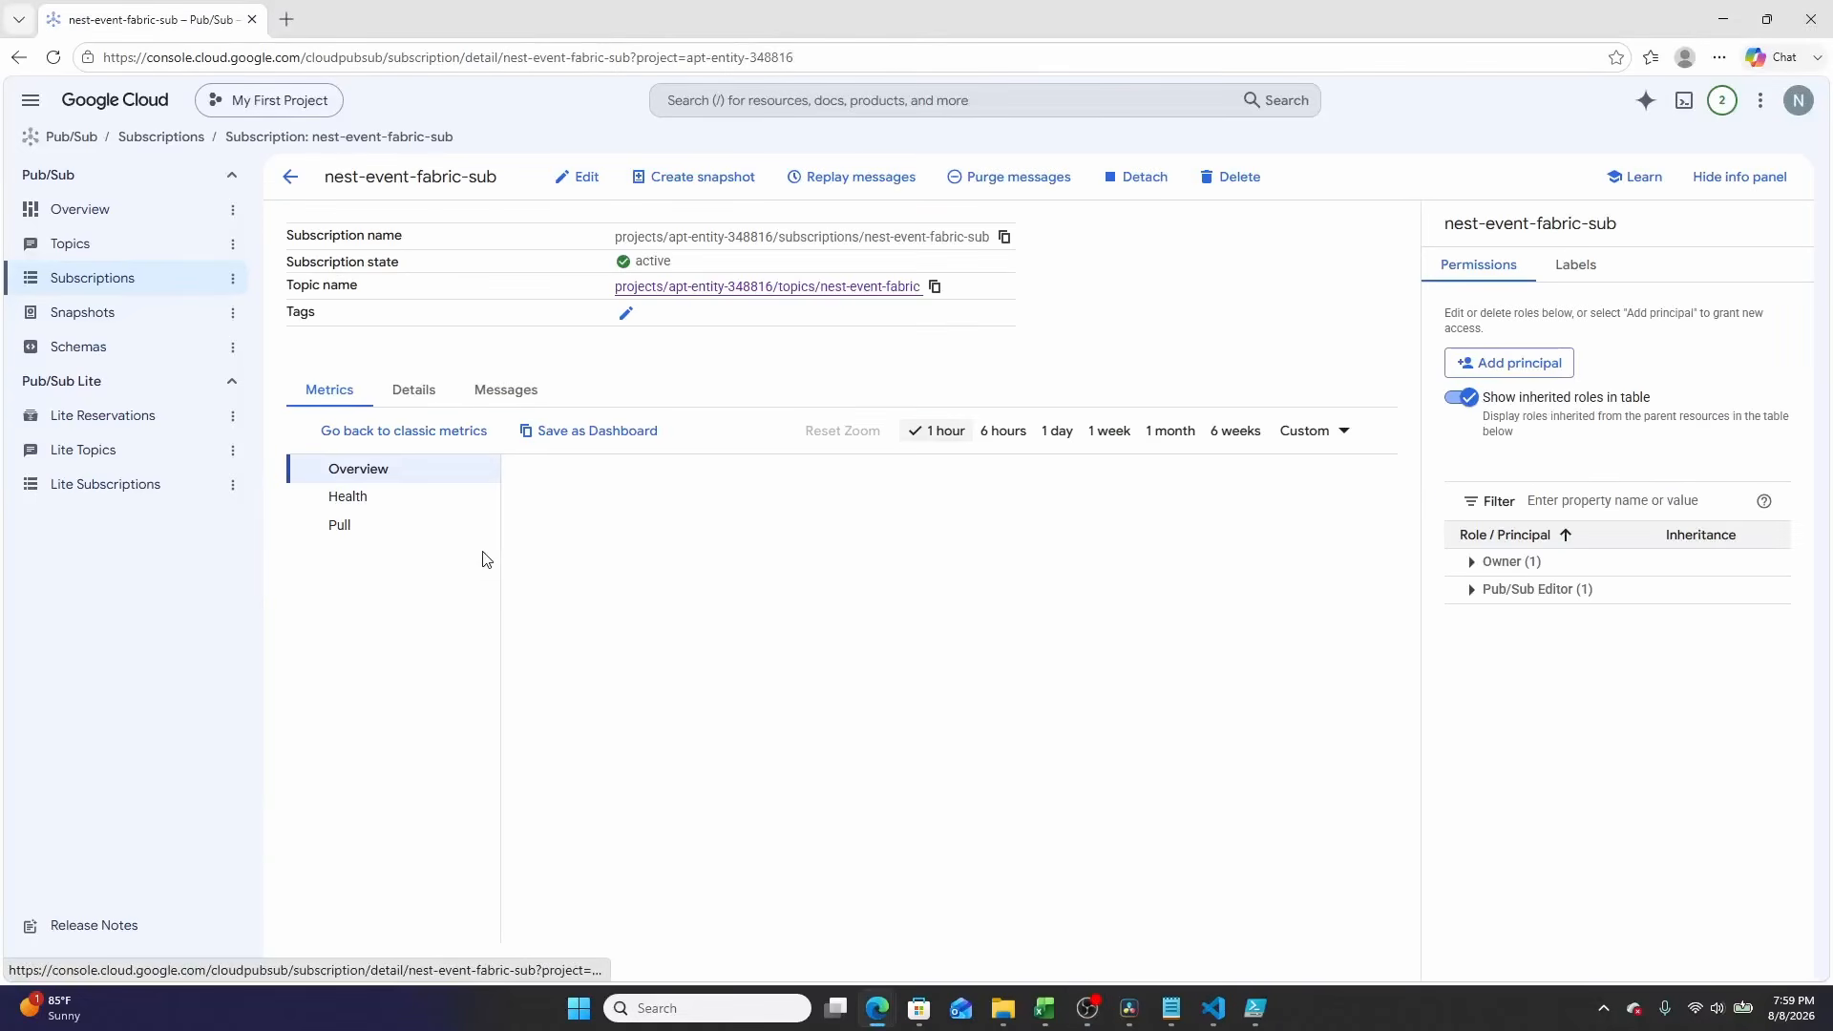
{"action": "left_click", "coordinate": [725, 288]}
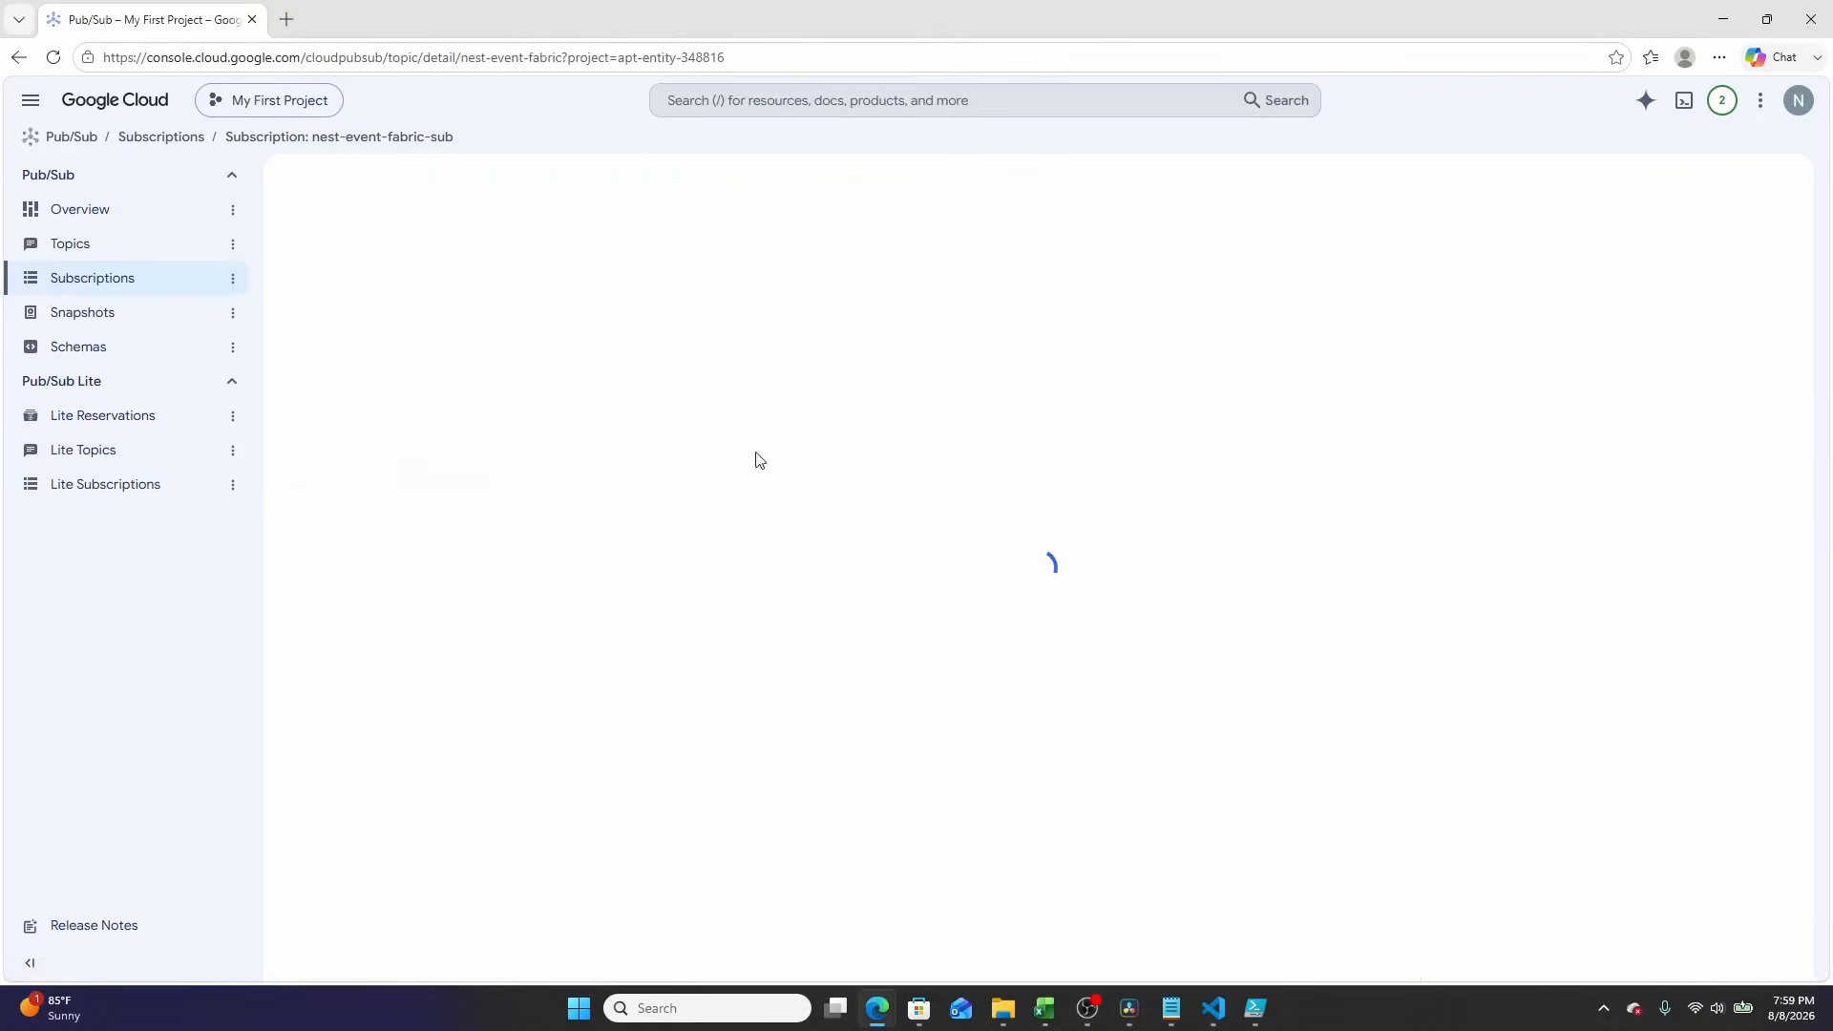
{"action": "left_click", "coordinate": [714, 589]}
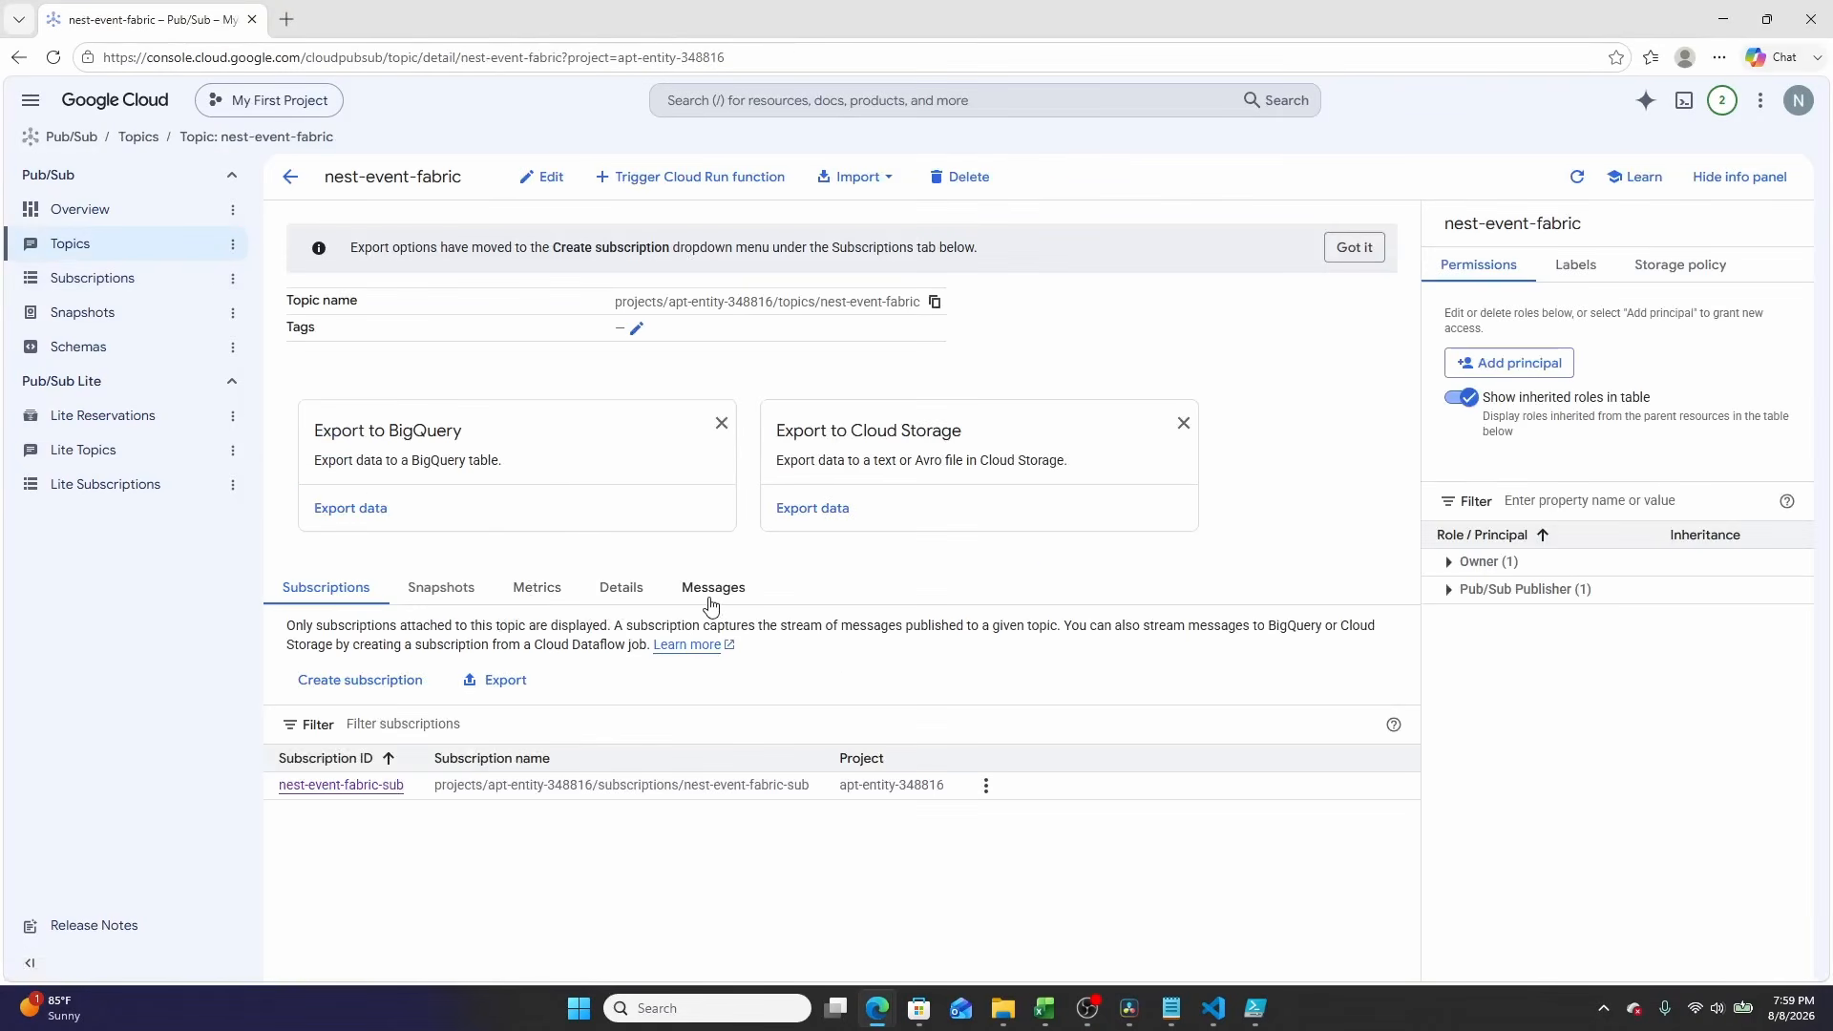
{"action": "left_click", "coordinate": [359, 599]}
{"action": "left_click", "coordinate": [355, 790]}
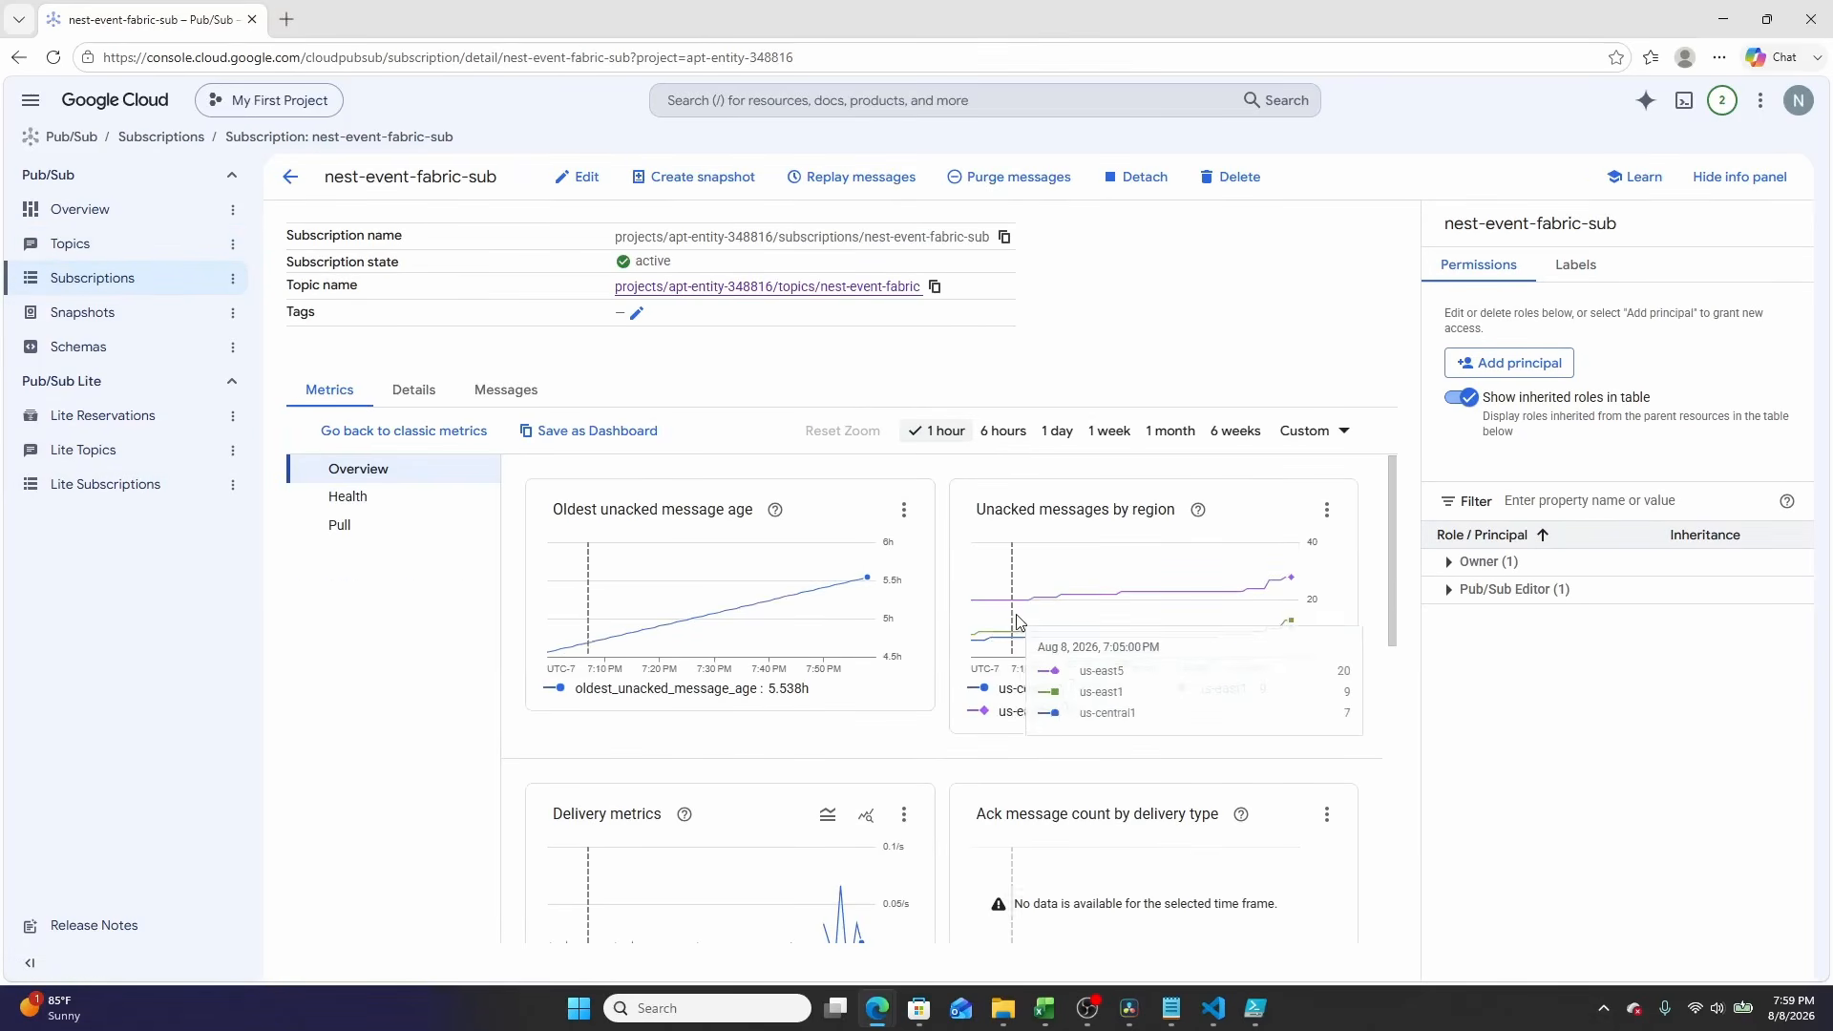
{"action": "scroll", "coordinate": [1263, 643], "scroll_direction": "down", "scroll_amount": 3}
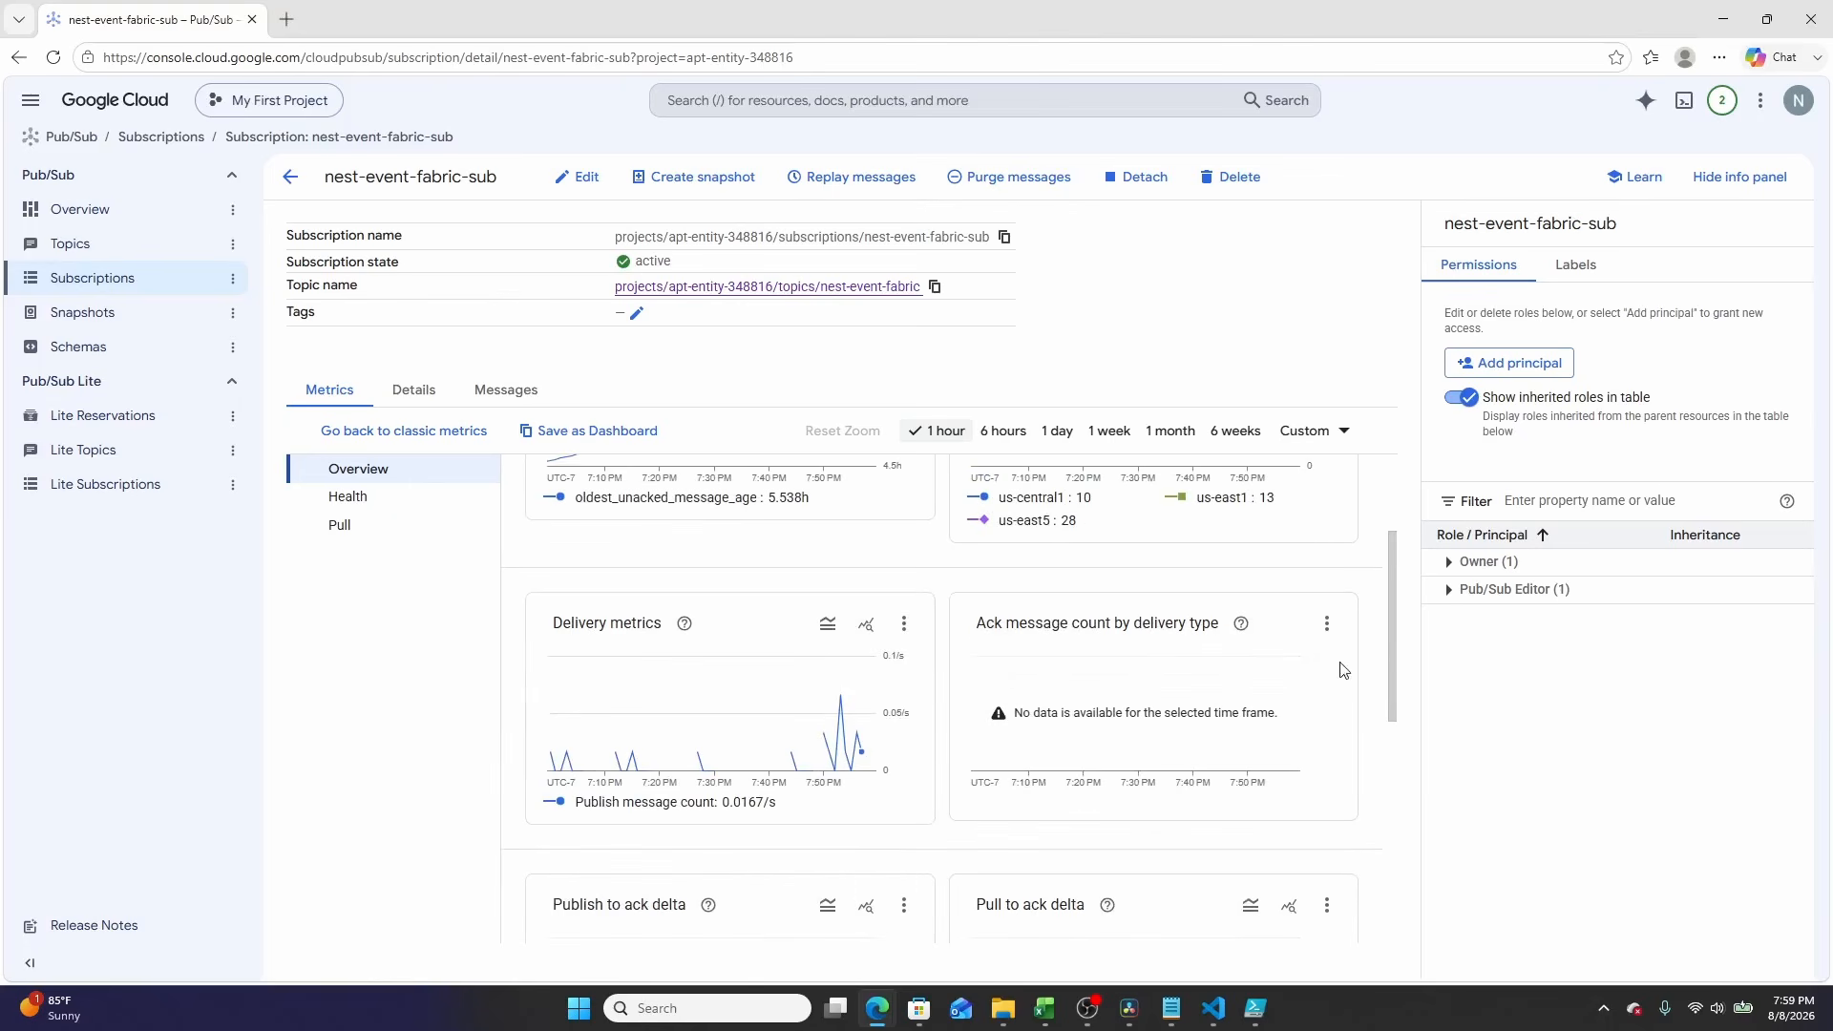
{"action": "left_click", "coordinate": [519, 390]}
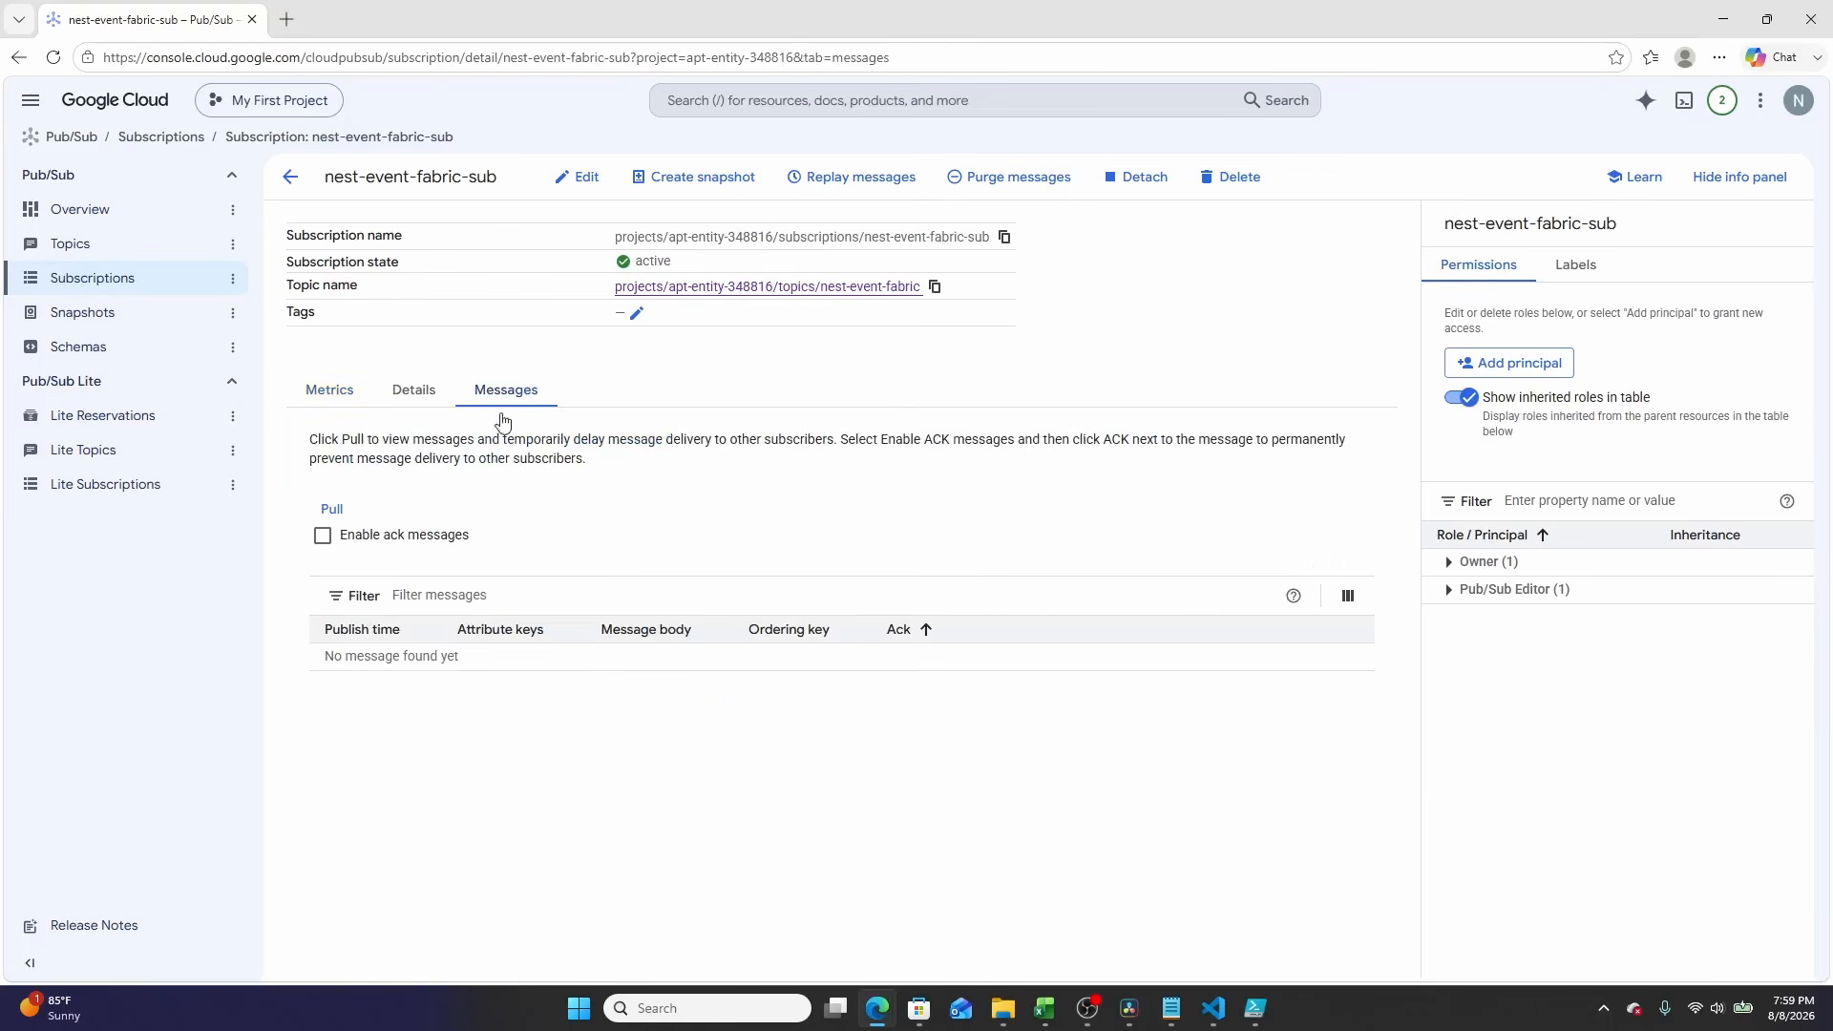
{"action": "left_click", "coordinate": [331, 510]}
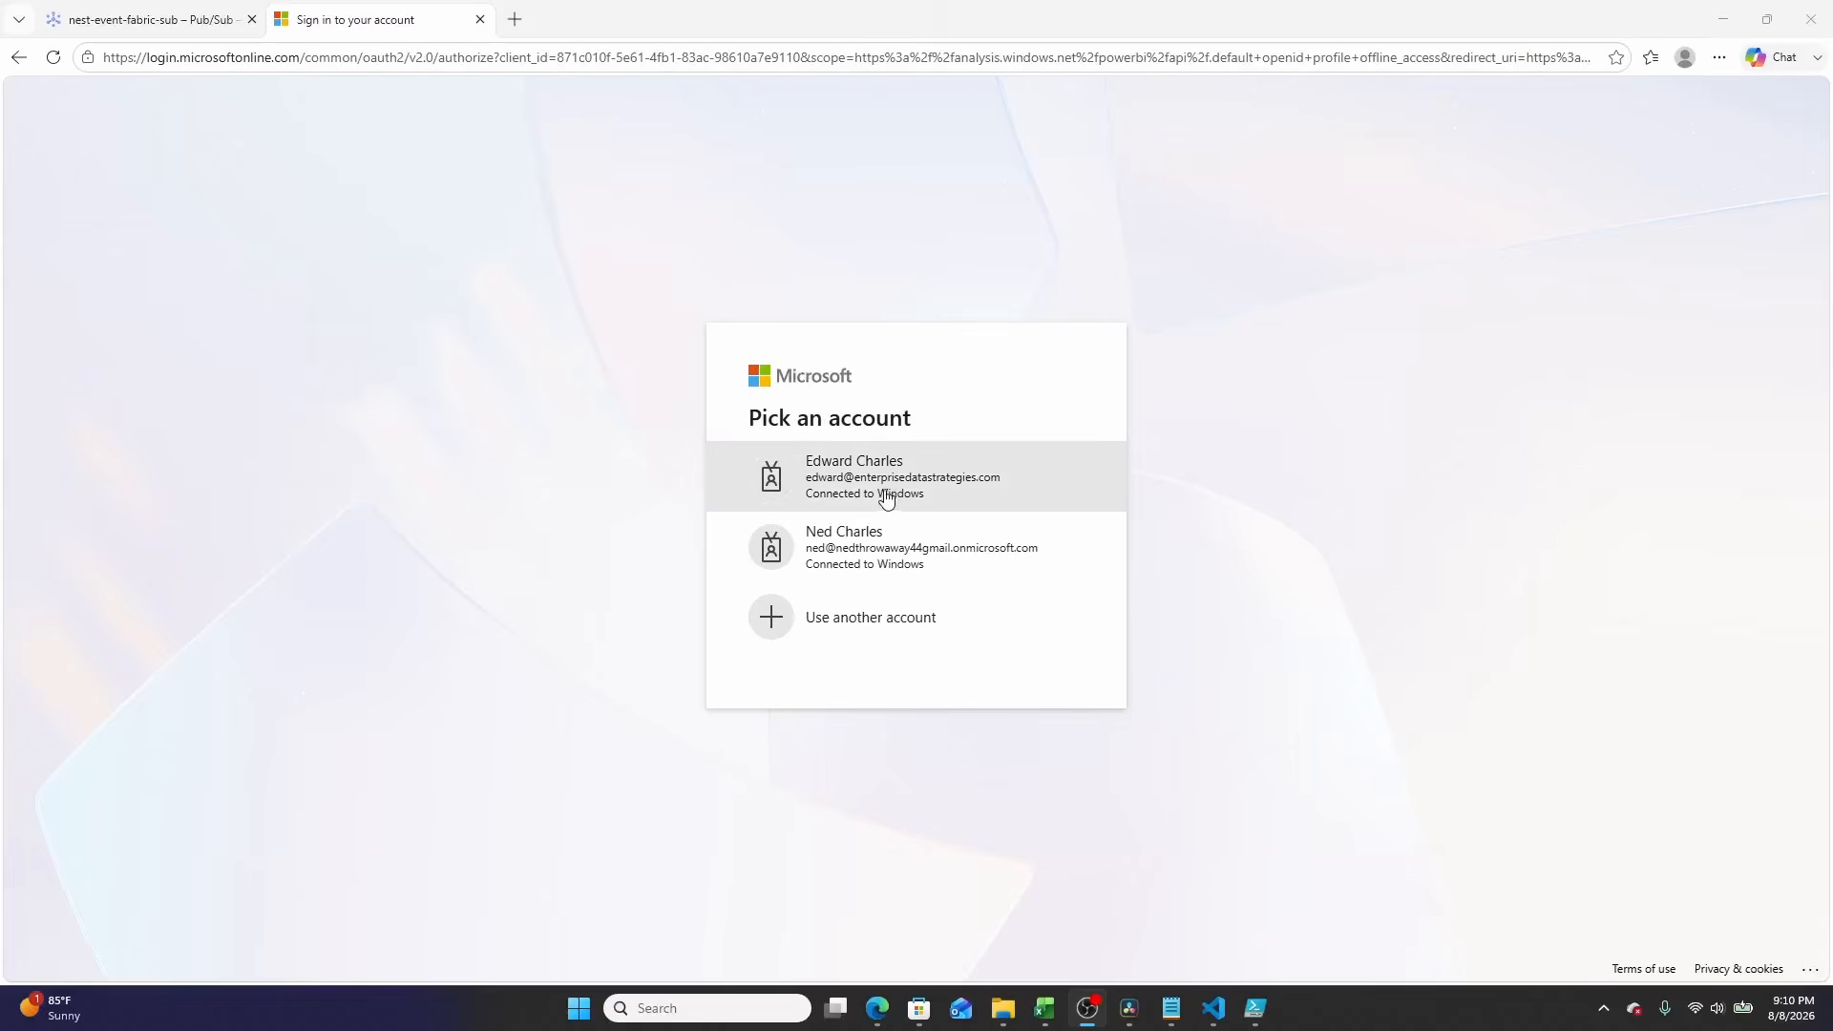
Step: Sign in to Power BI with the work Microsoft account and open the Dev workspace
{"action": "left_click", "coordinate": [885, 495]}
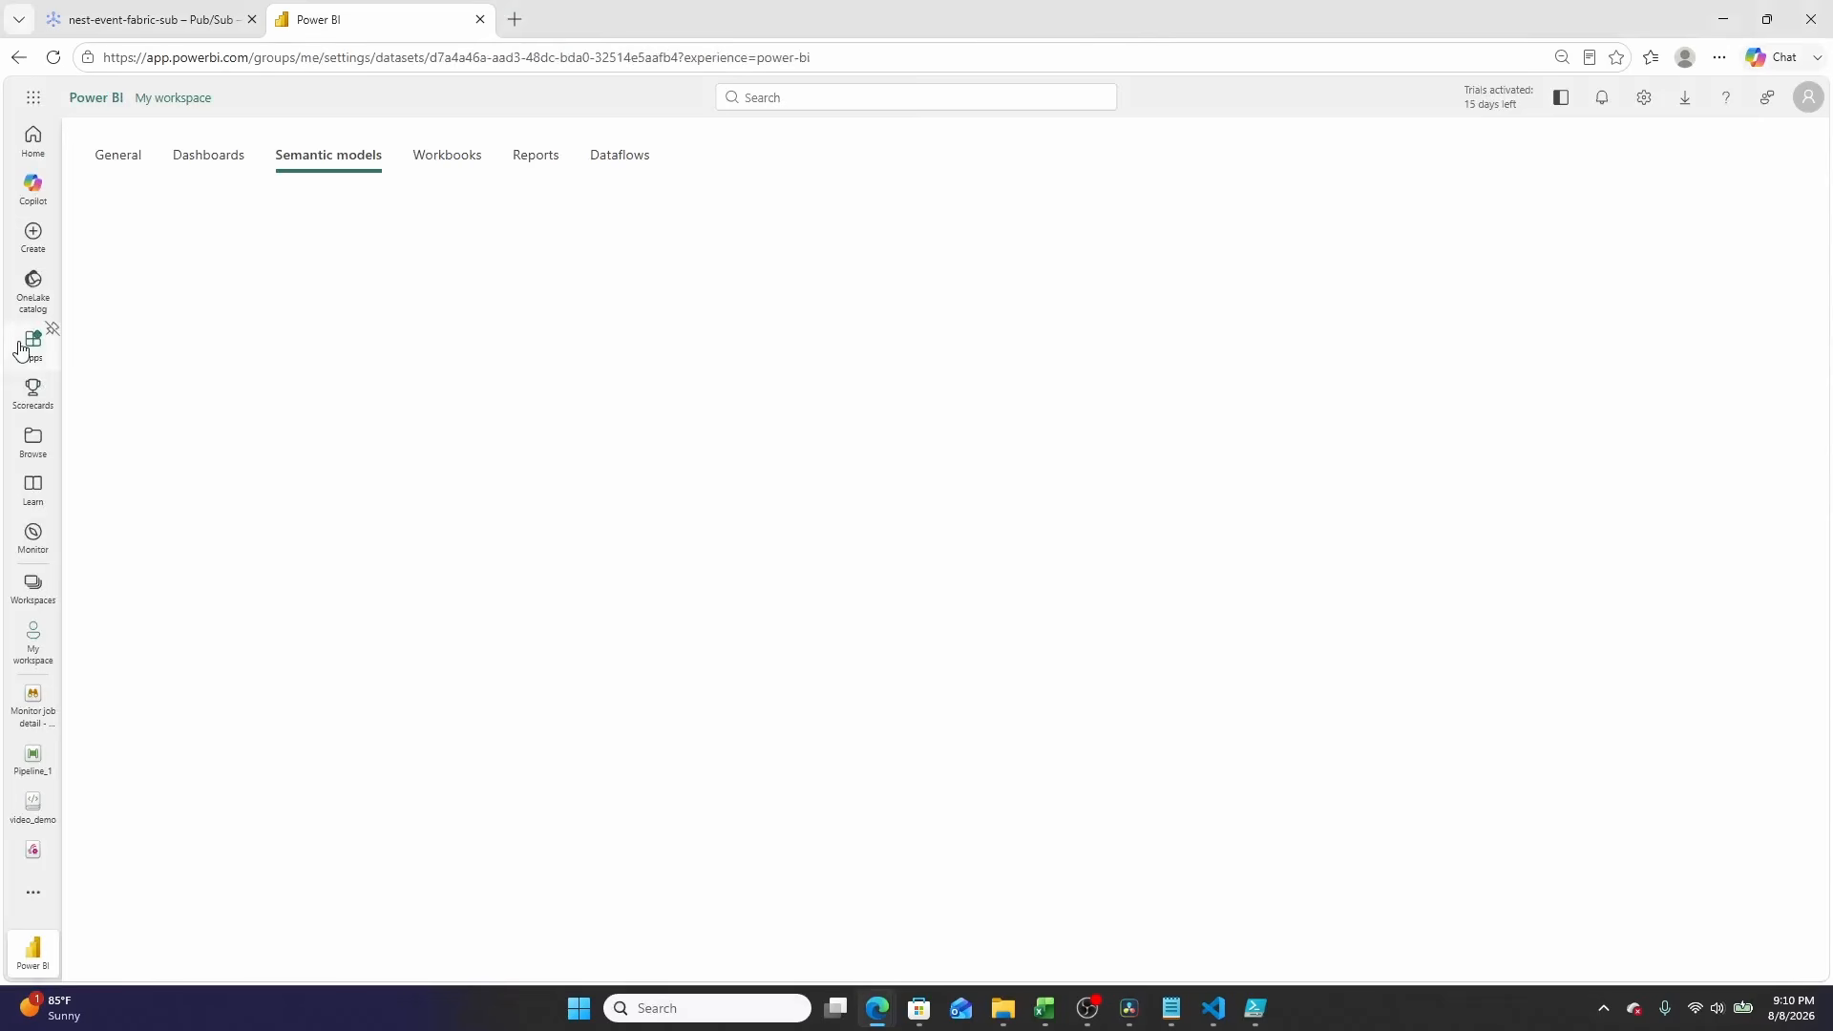
{"action": "left_click", "coordinate": [16, 595]}
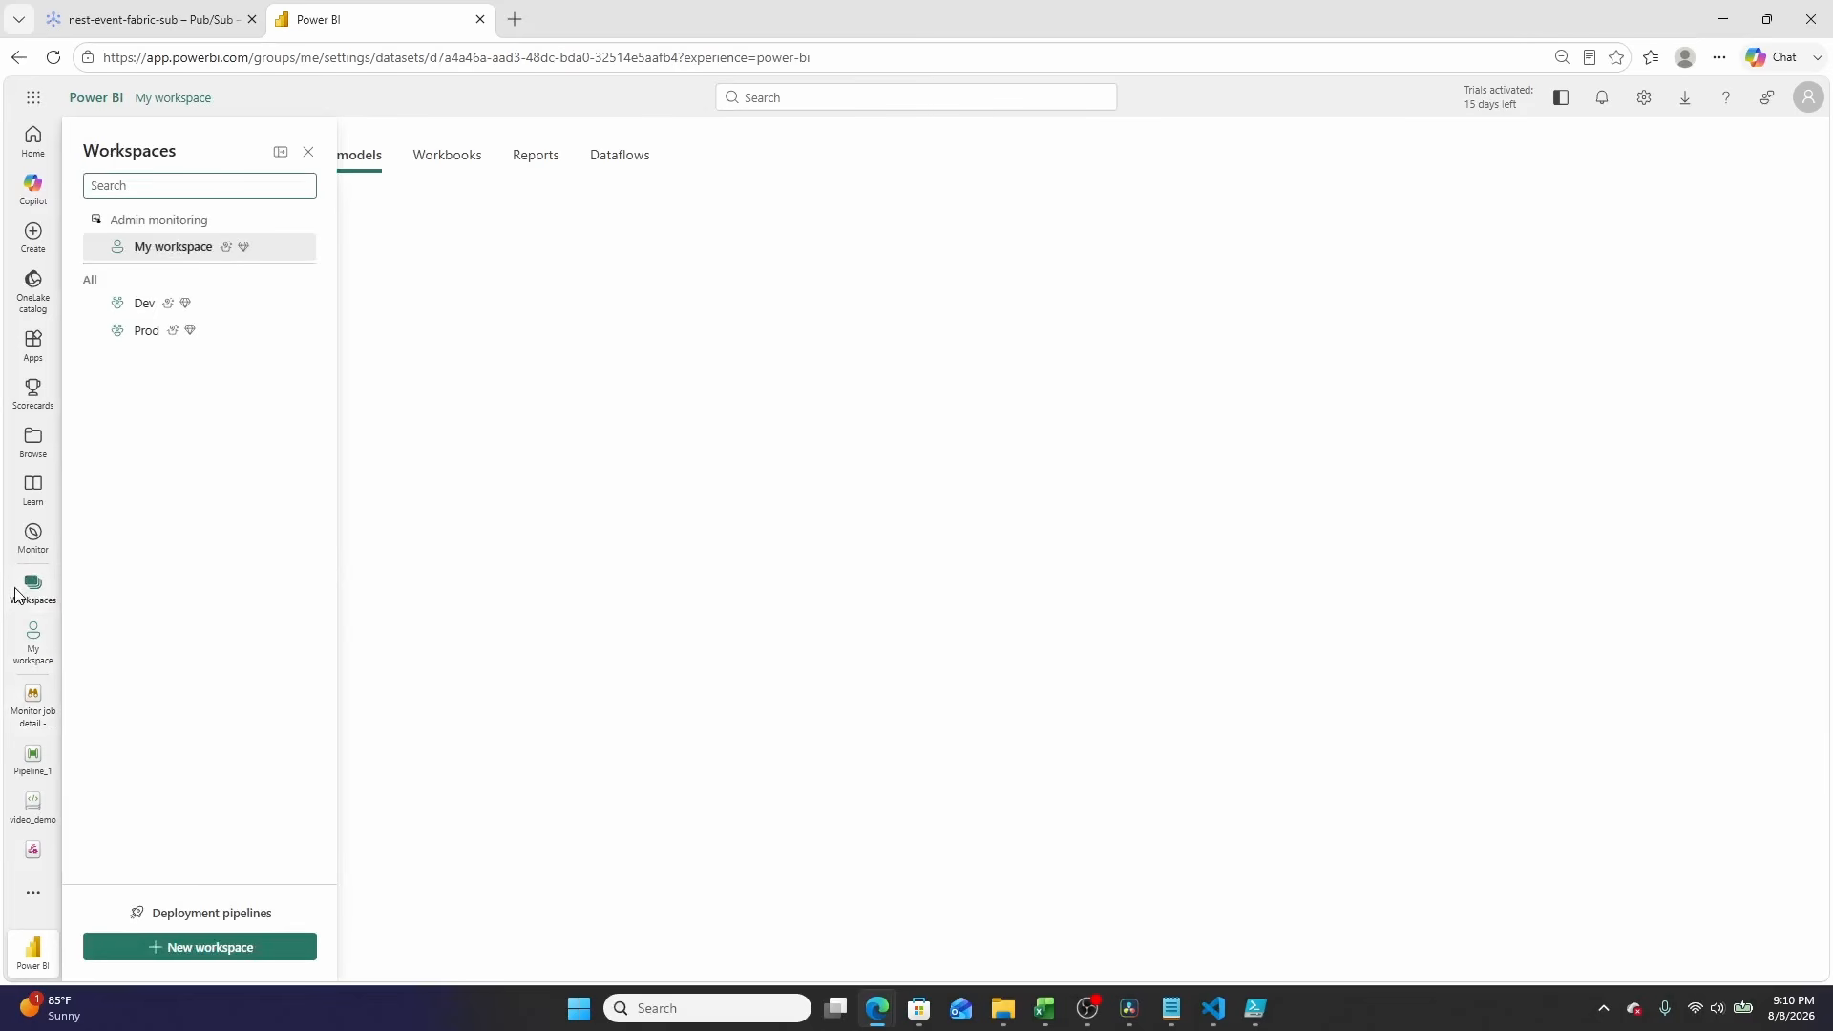
{"action": "left_click", "coordinate": [131, 302]}
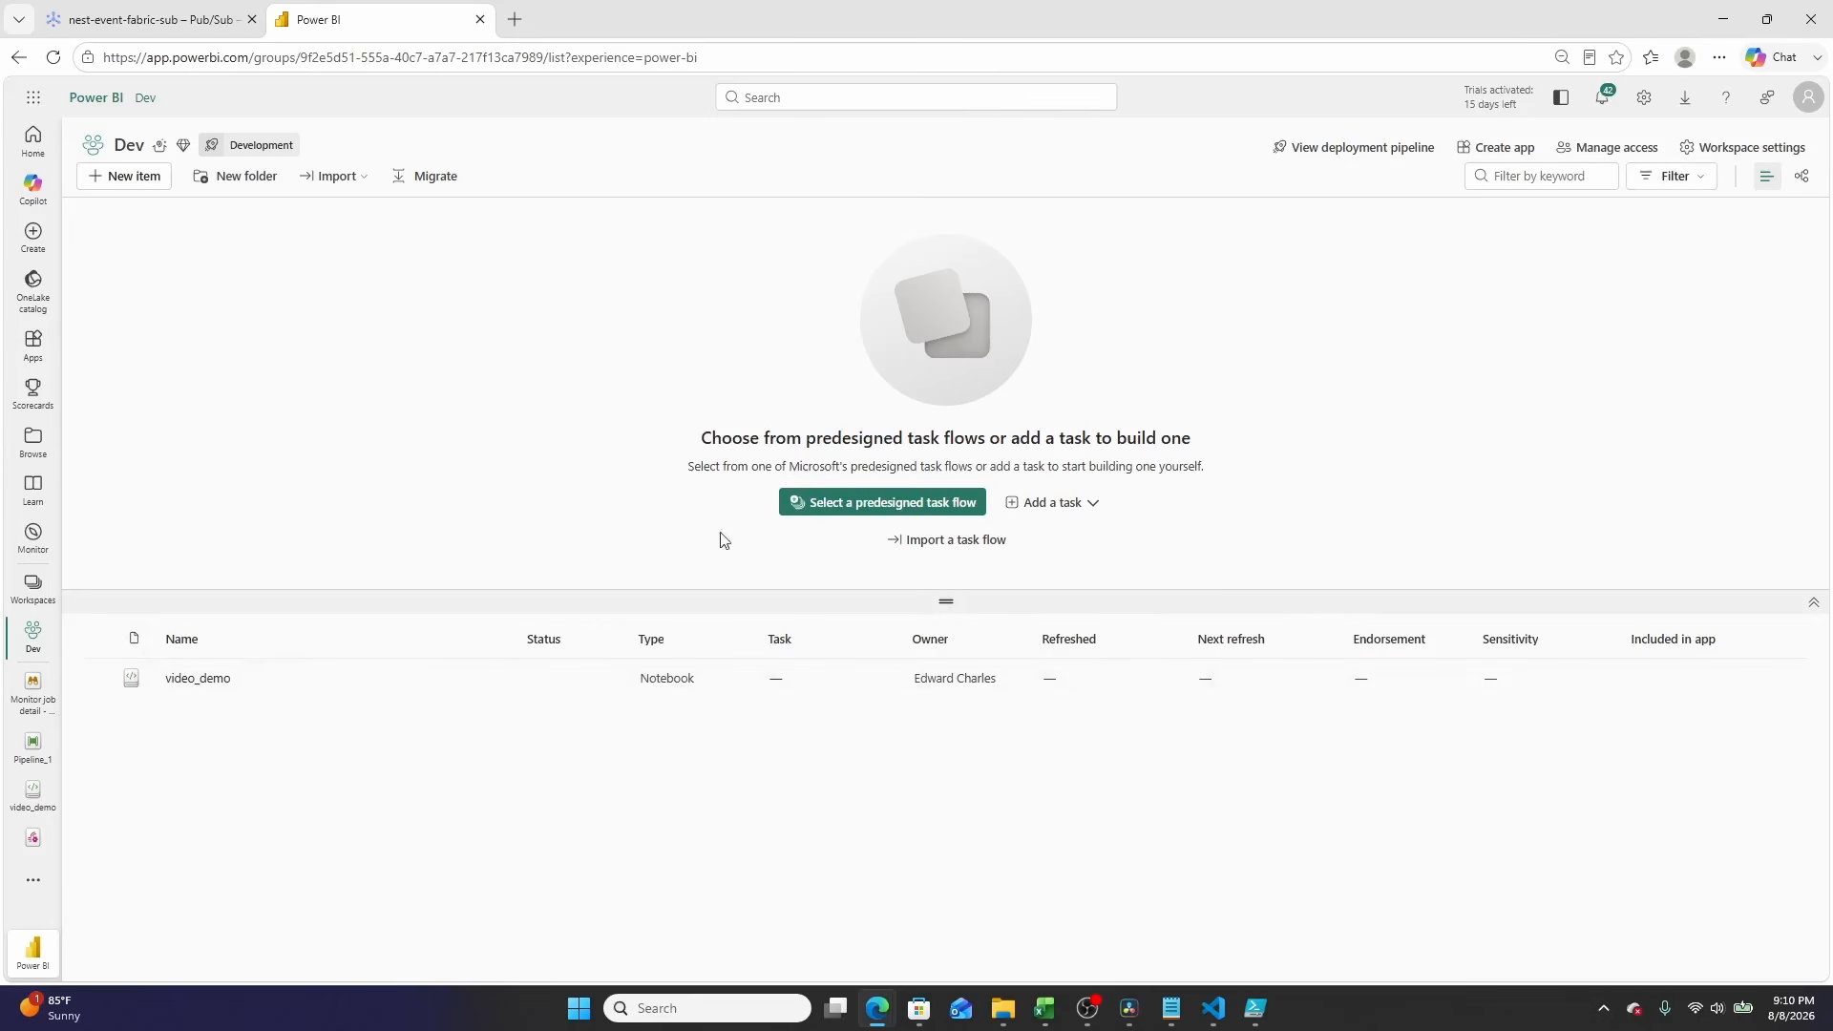
Step: Create a new Eventstream item named video_demo in the Dev workspace
{"action": "left_click", "coordinate": [143, 175]}
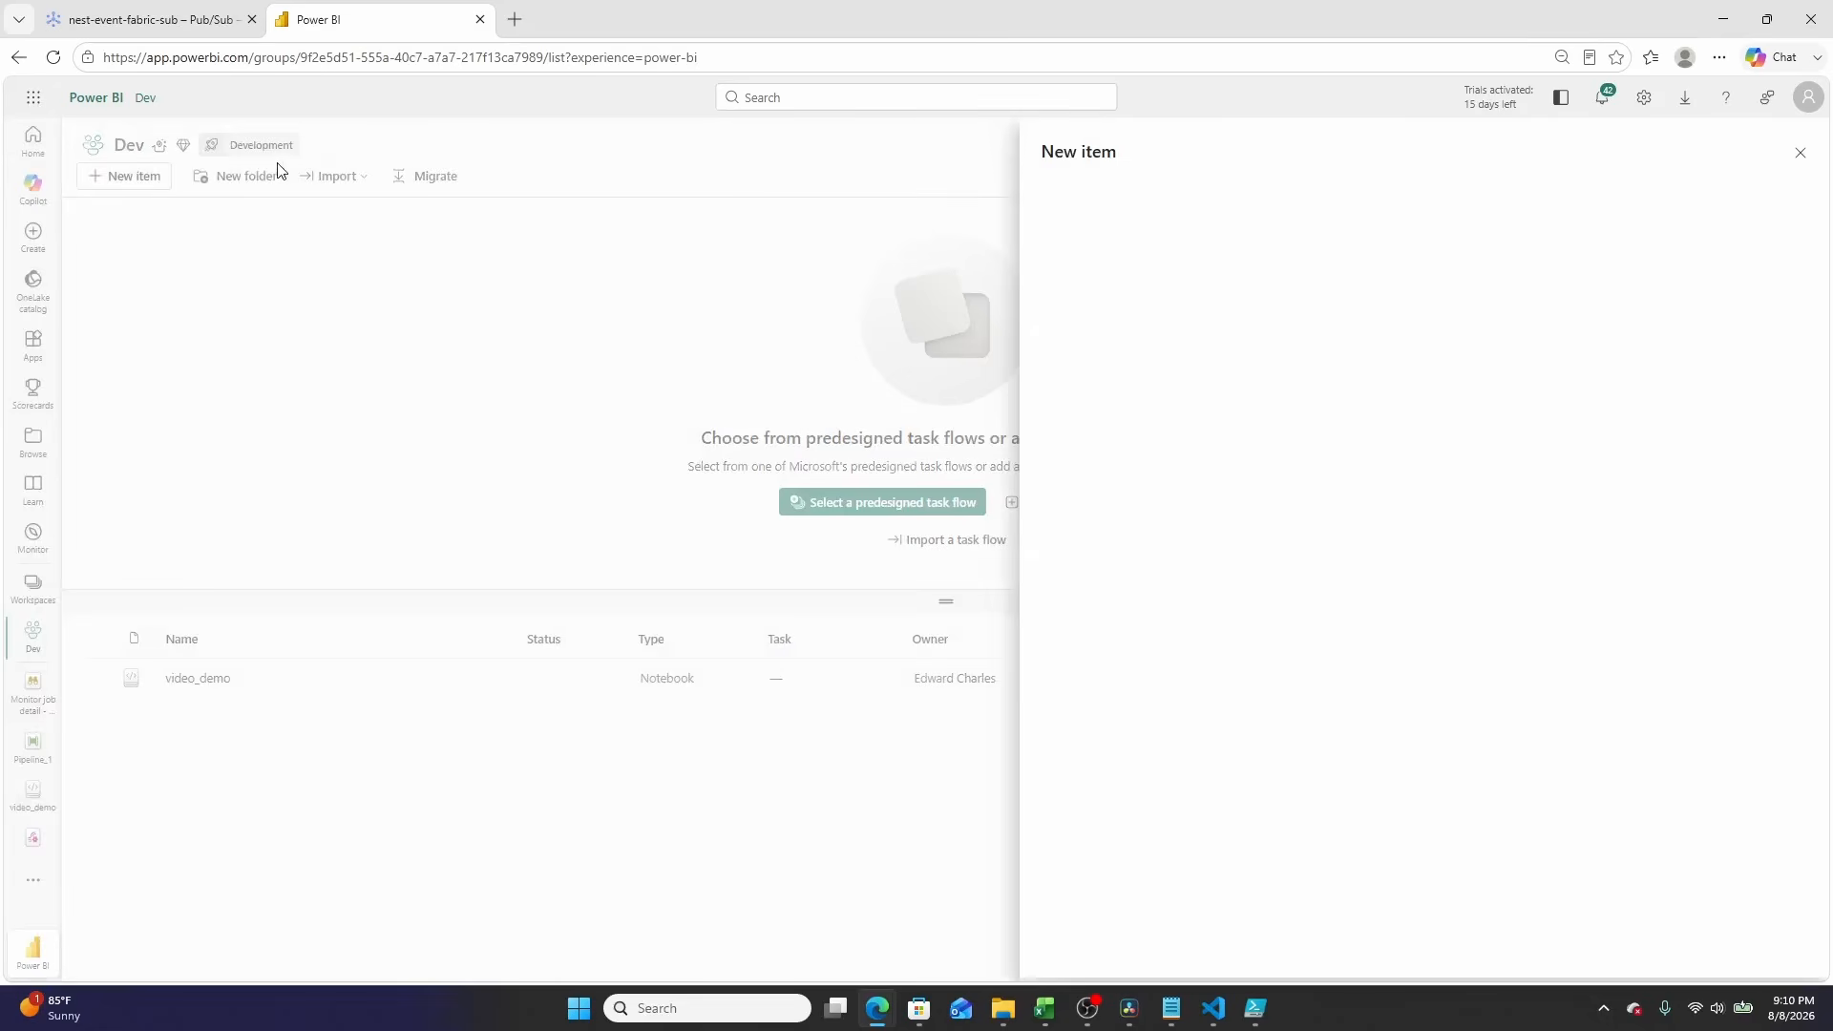
{"action": "left_click", "coordinate": [1634, 187]}
{"action": "type", "text": "event"}
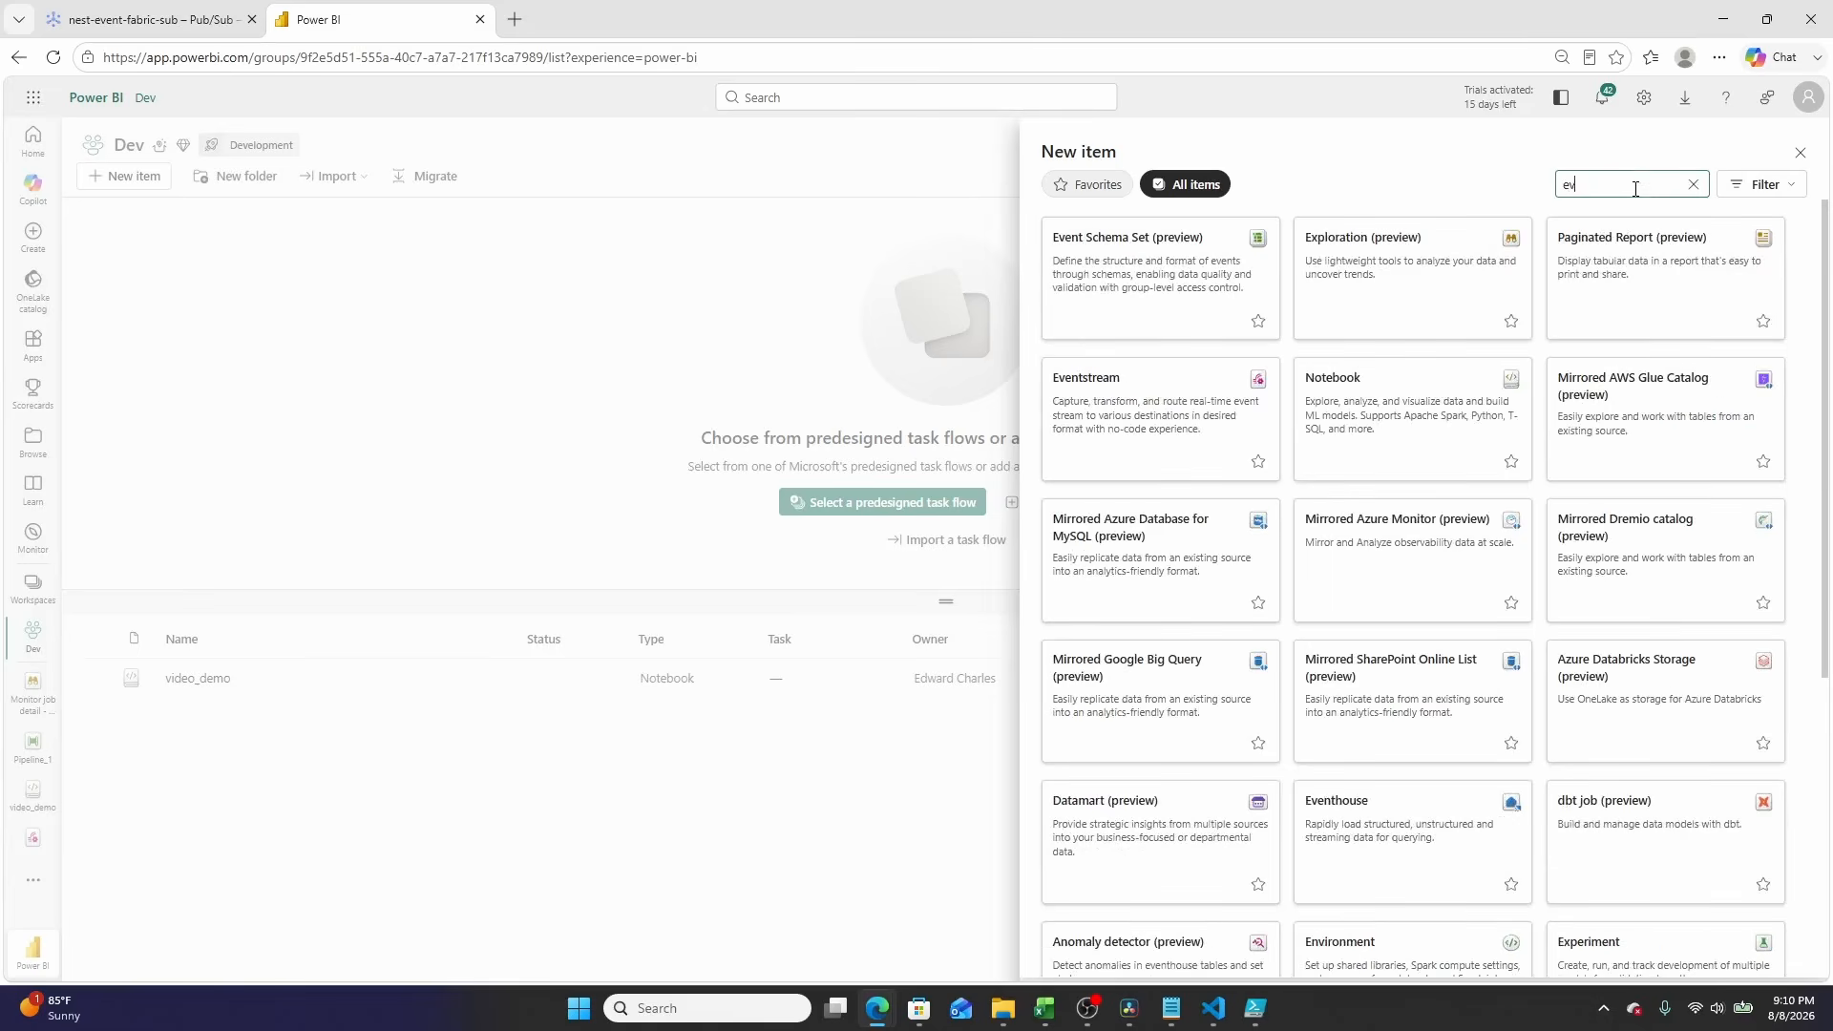
{"action": "left_click", "coordinate": [1419, 276]}
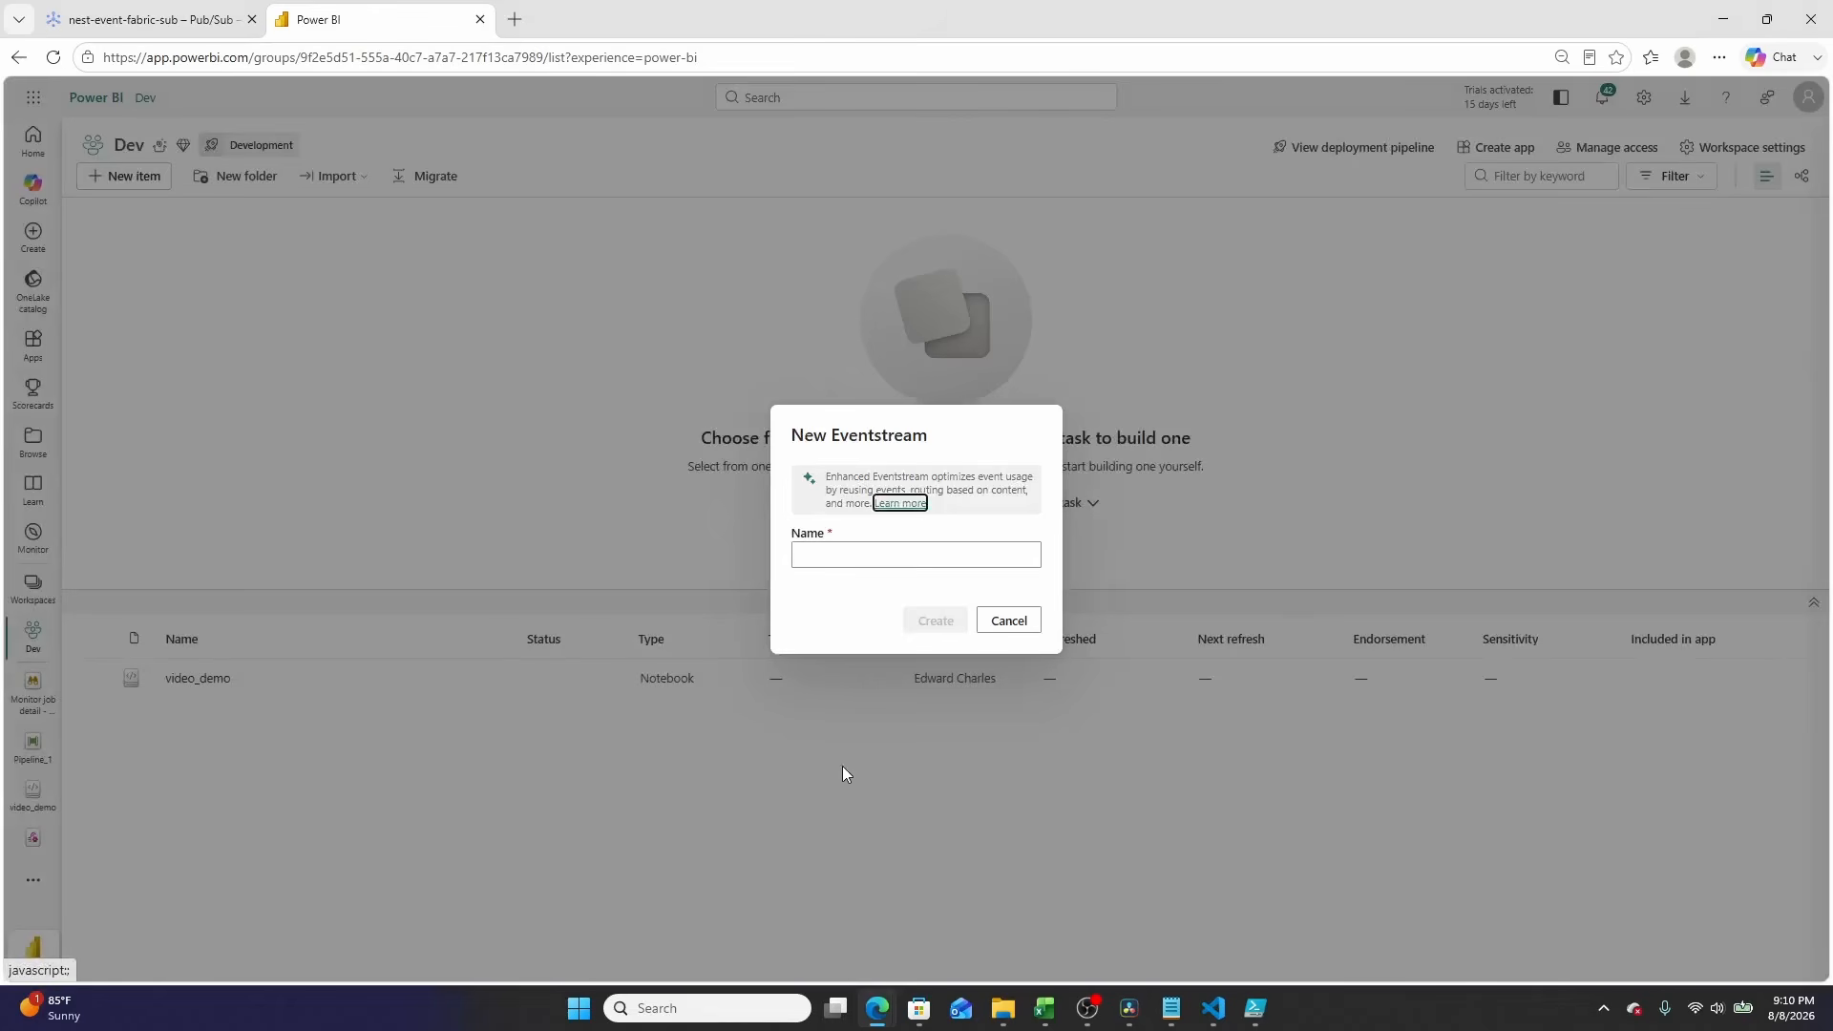
{"action": "left_click", "coordinate": [875, 549]}
{"action": "type", "text": "video_demo"}
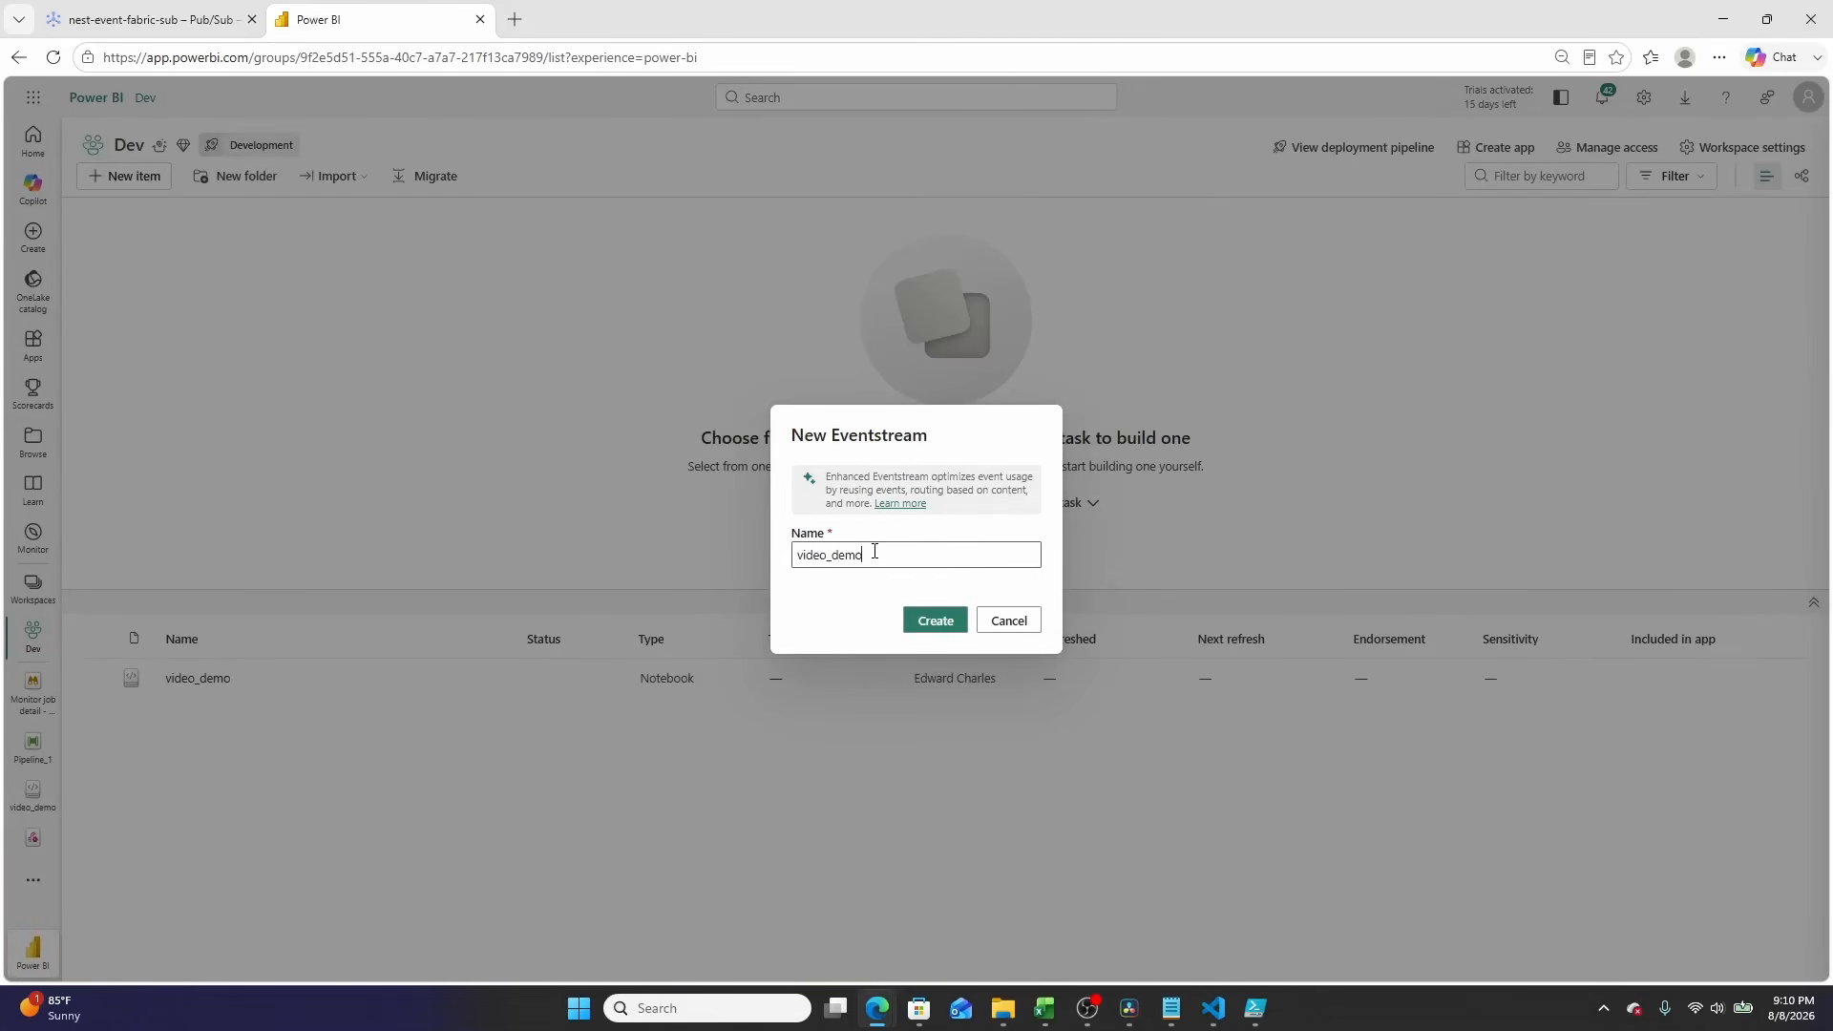
{"action": "left_click", "coordinate": [931, 613]}
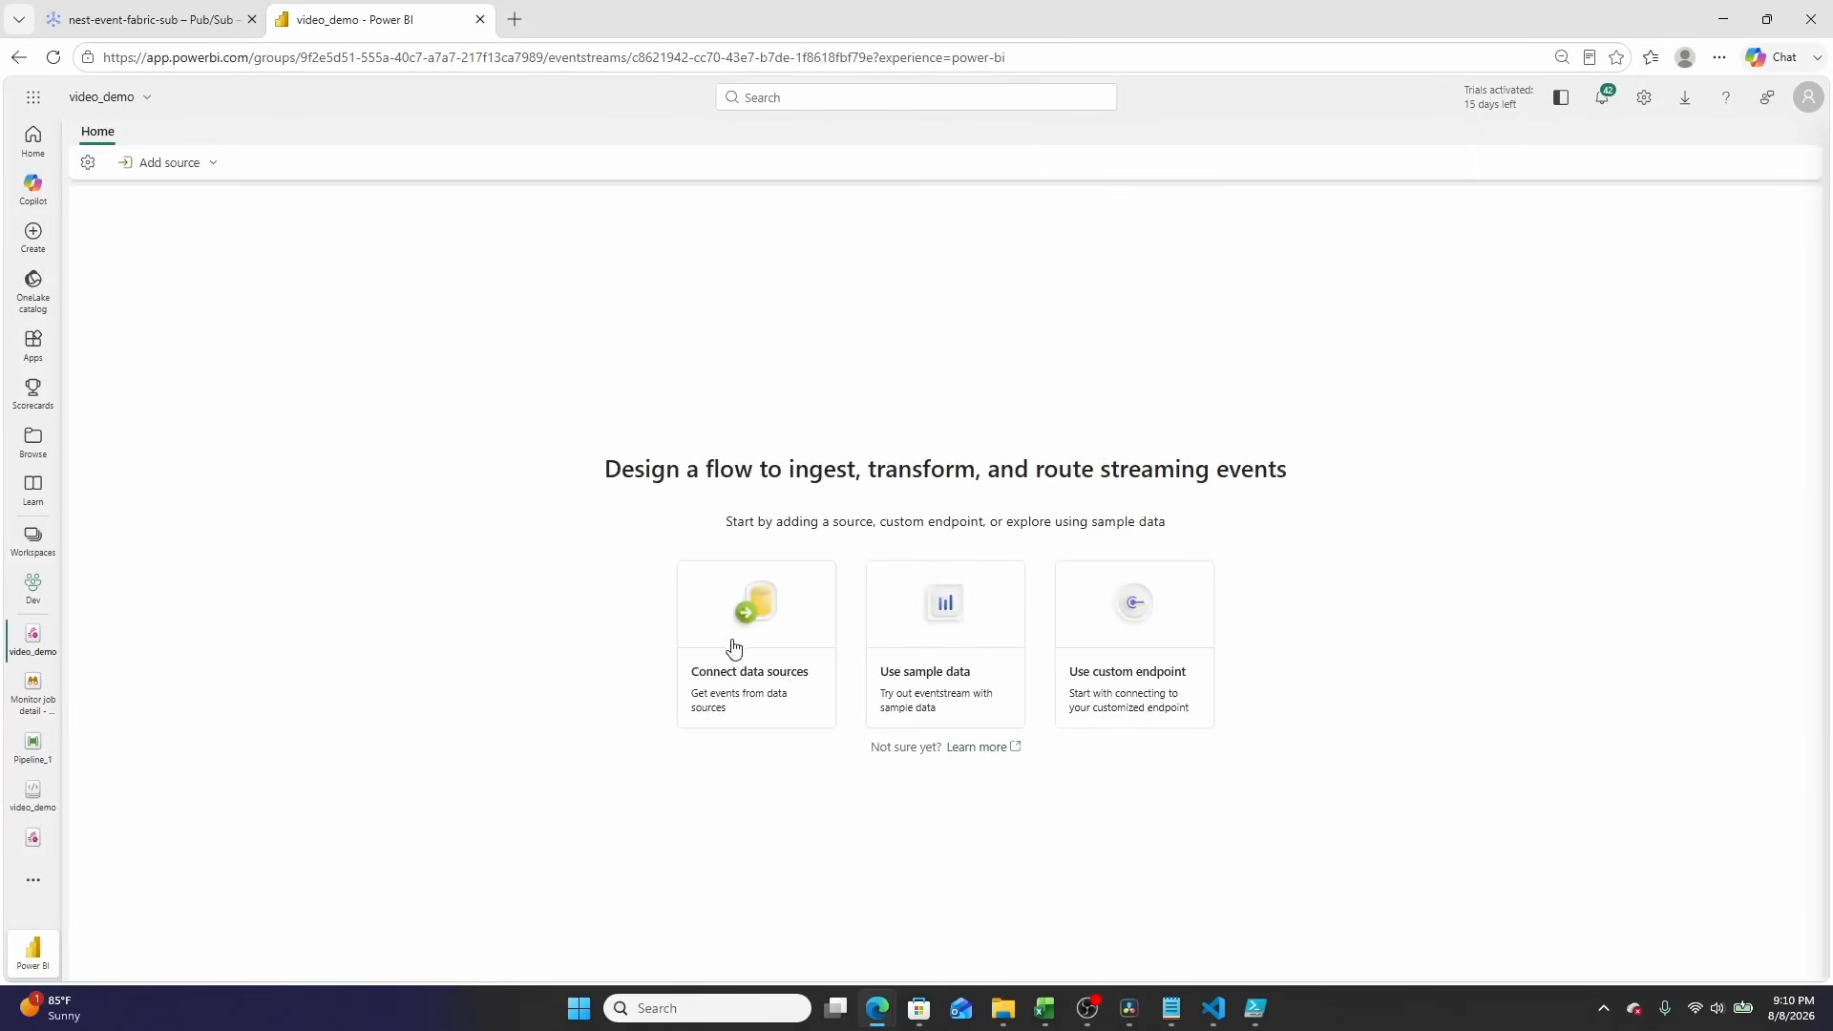
Step: Connect a data source to the eventstream, choosing Google Cloud Pub/Sub from all available sources
{"action": "left_click", "coordinate": [791, 698]}
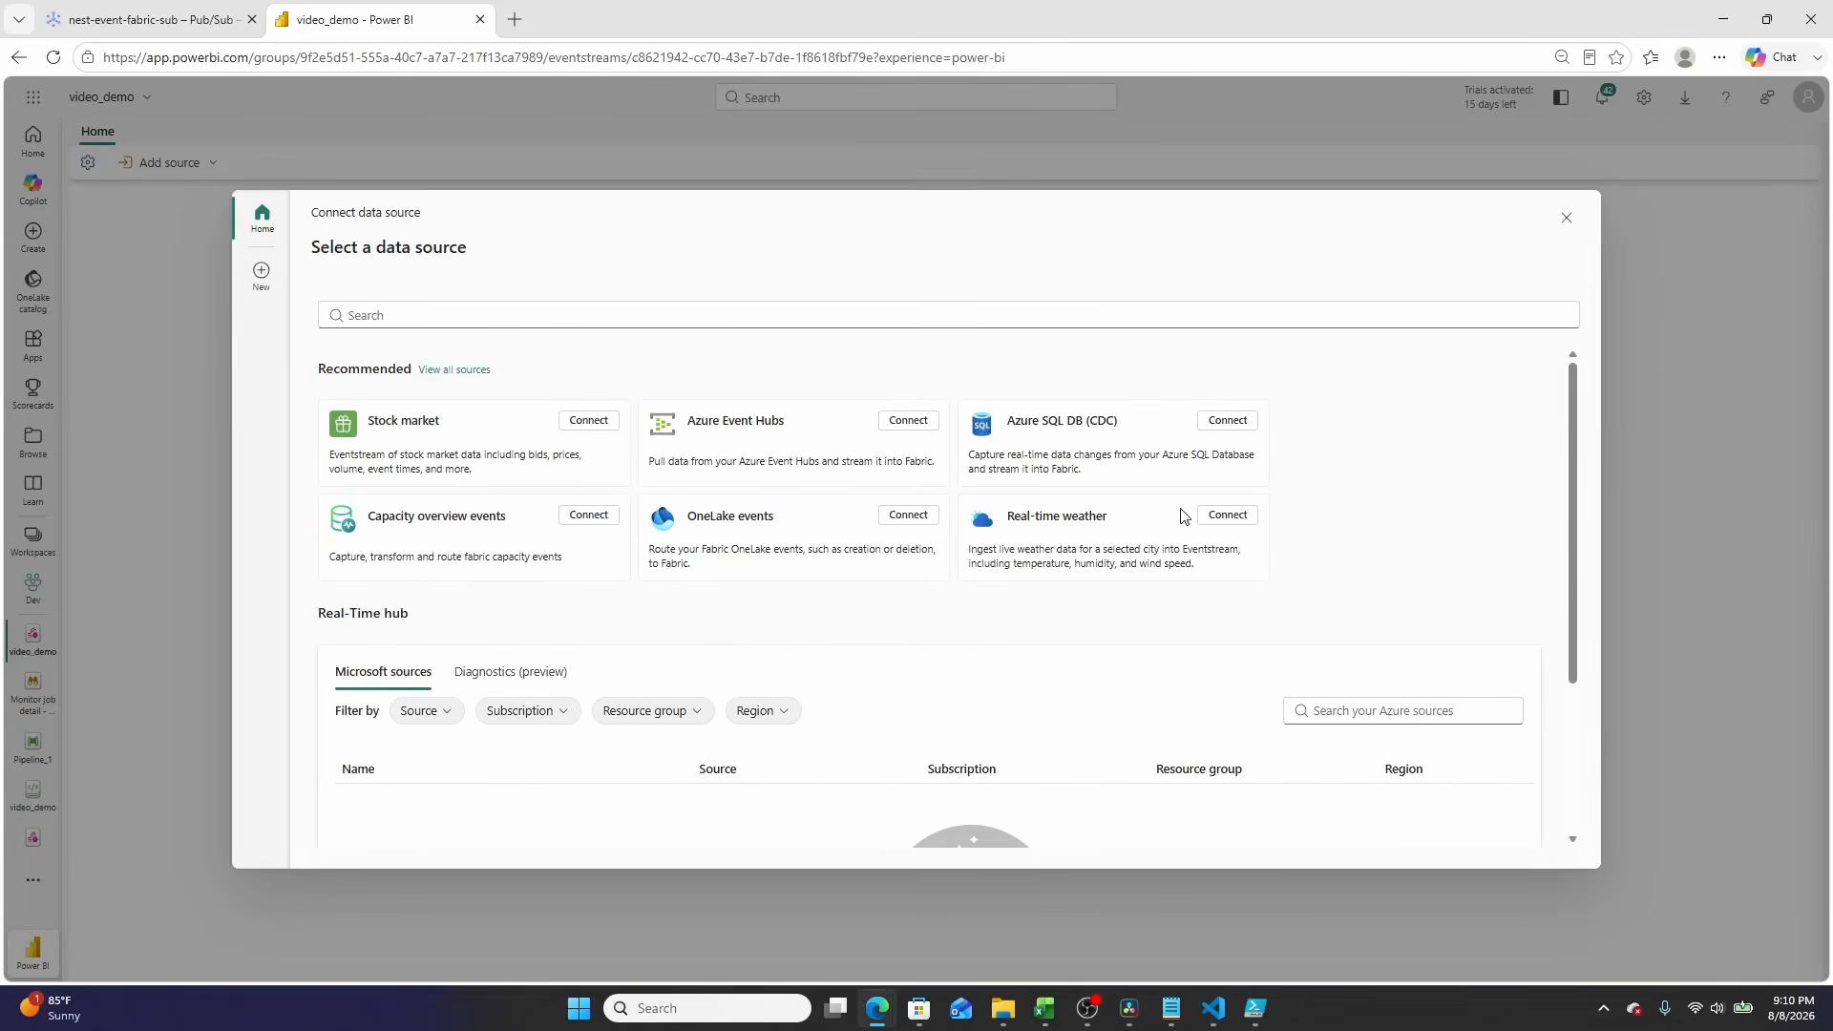
{"action": "left_click", "coordinate": [440, 371]}
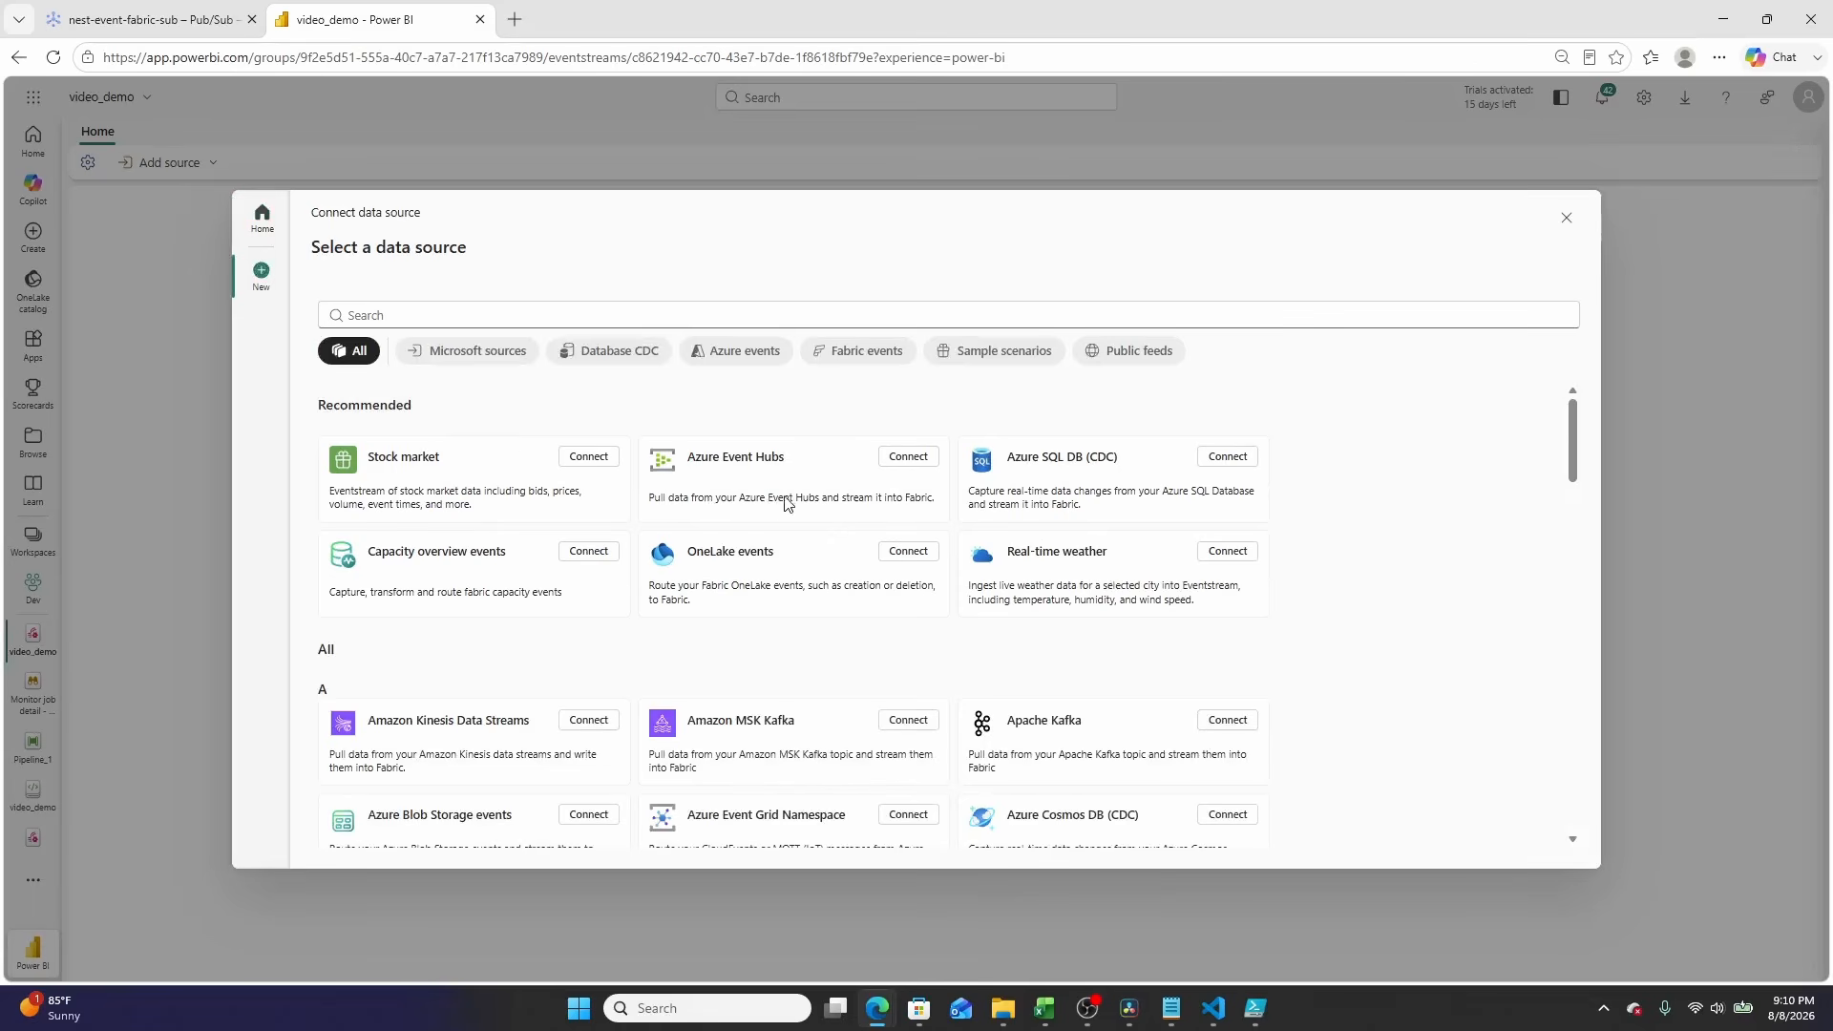
{"action": "scroll", "coordinate": [788, 504], "scroll_direction": "down", "scroll_amount": 5}
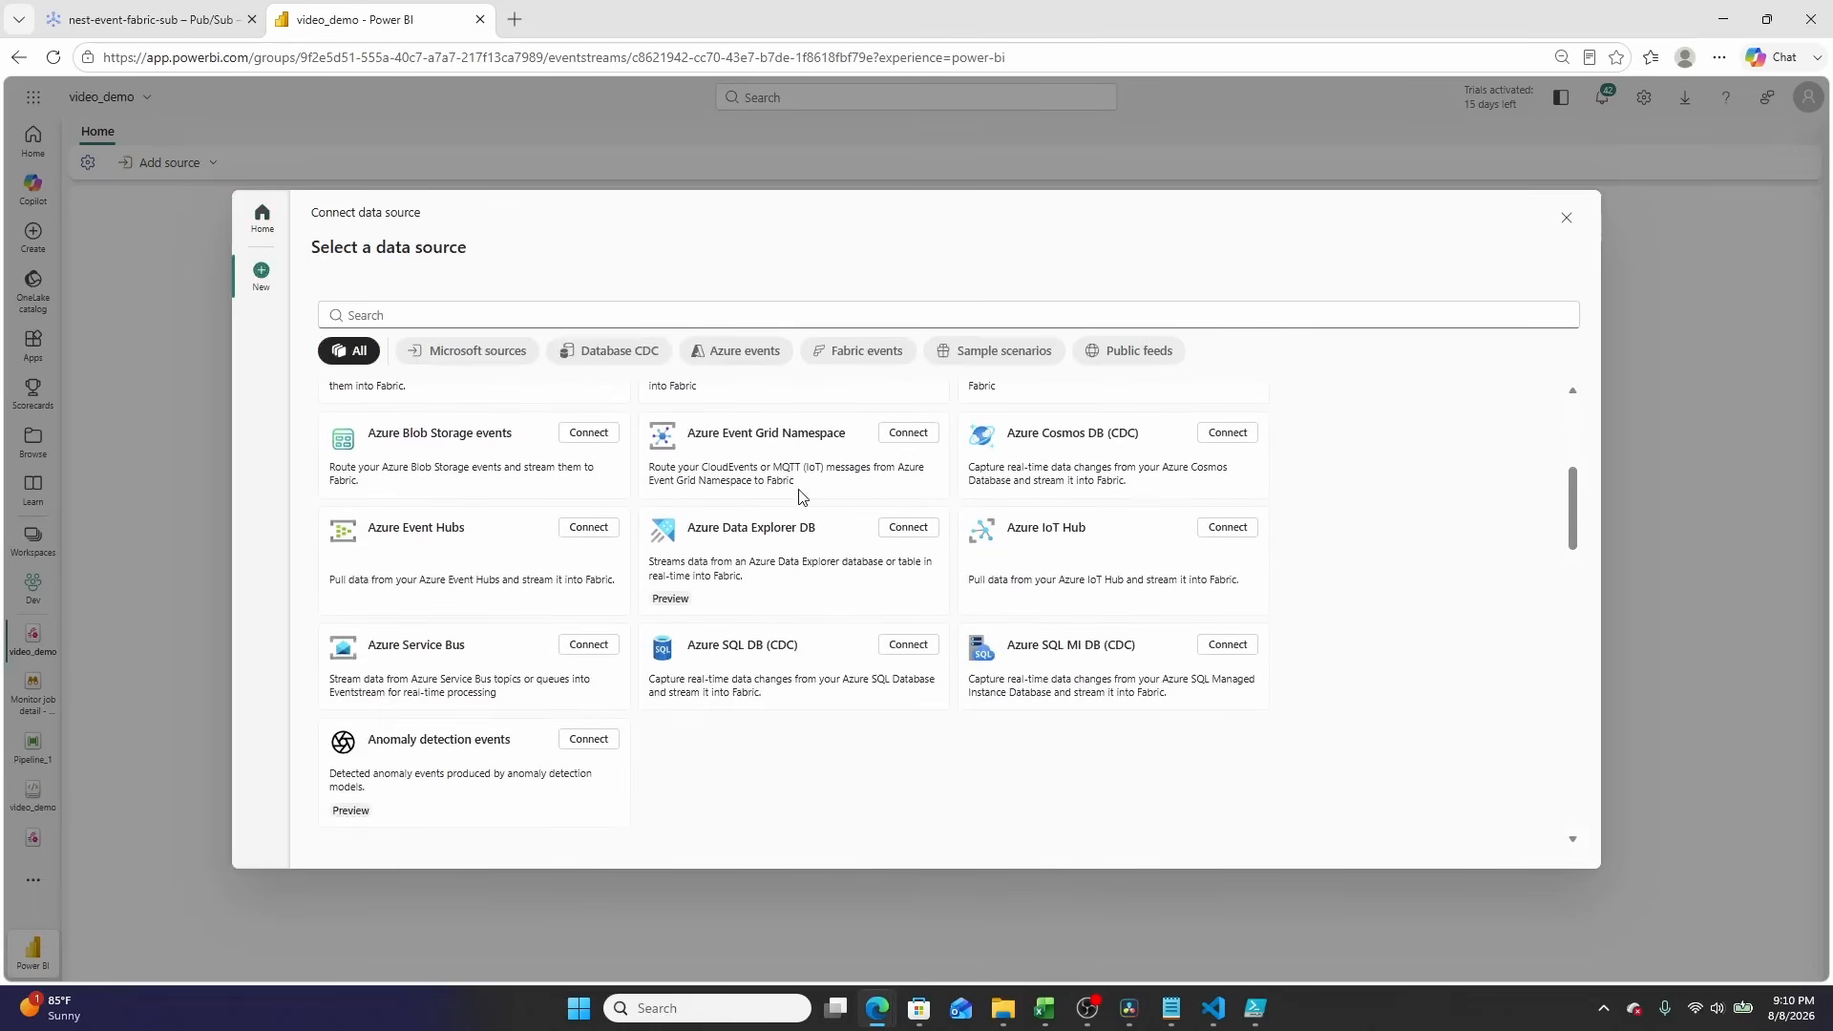
{"action": "scroll", "coordinate": [800, 496], "scroll_direction": "down", "scroll_amount": 10}
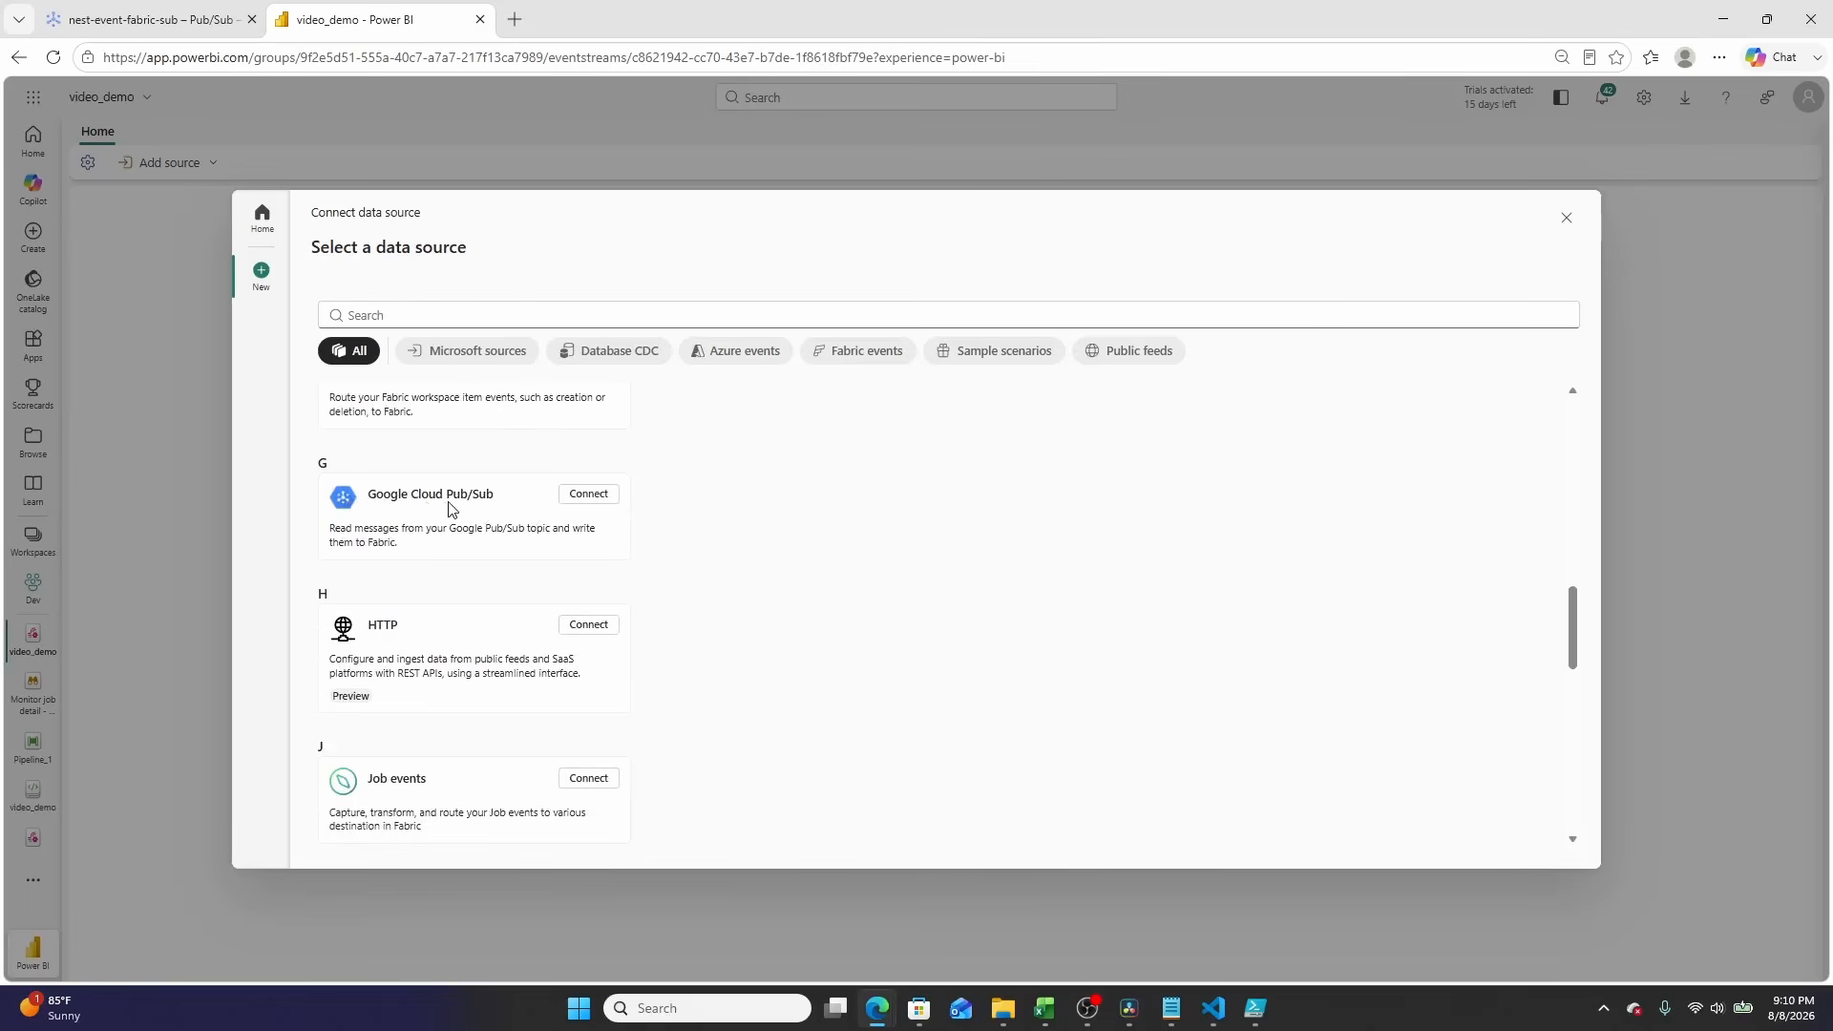
{"action": "left_click", "coordinate": [590, 497]}
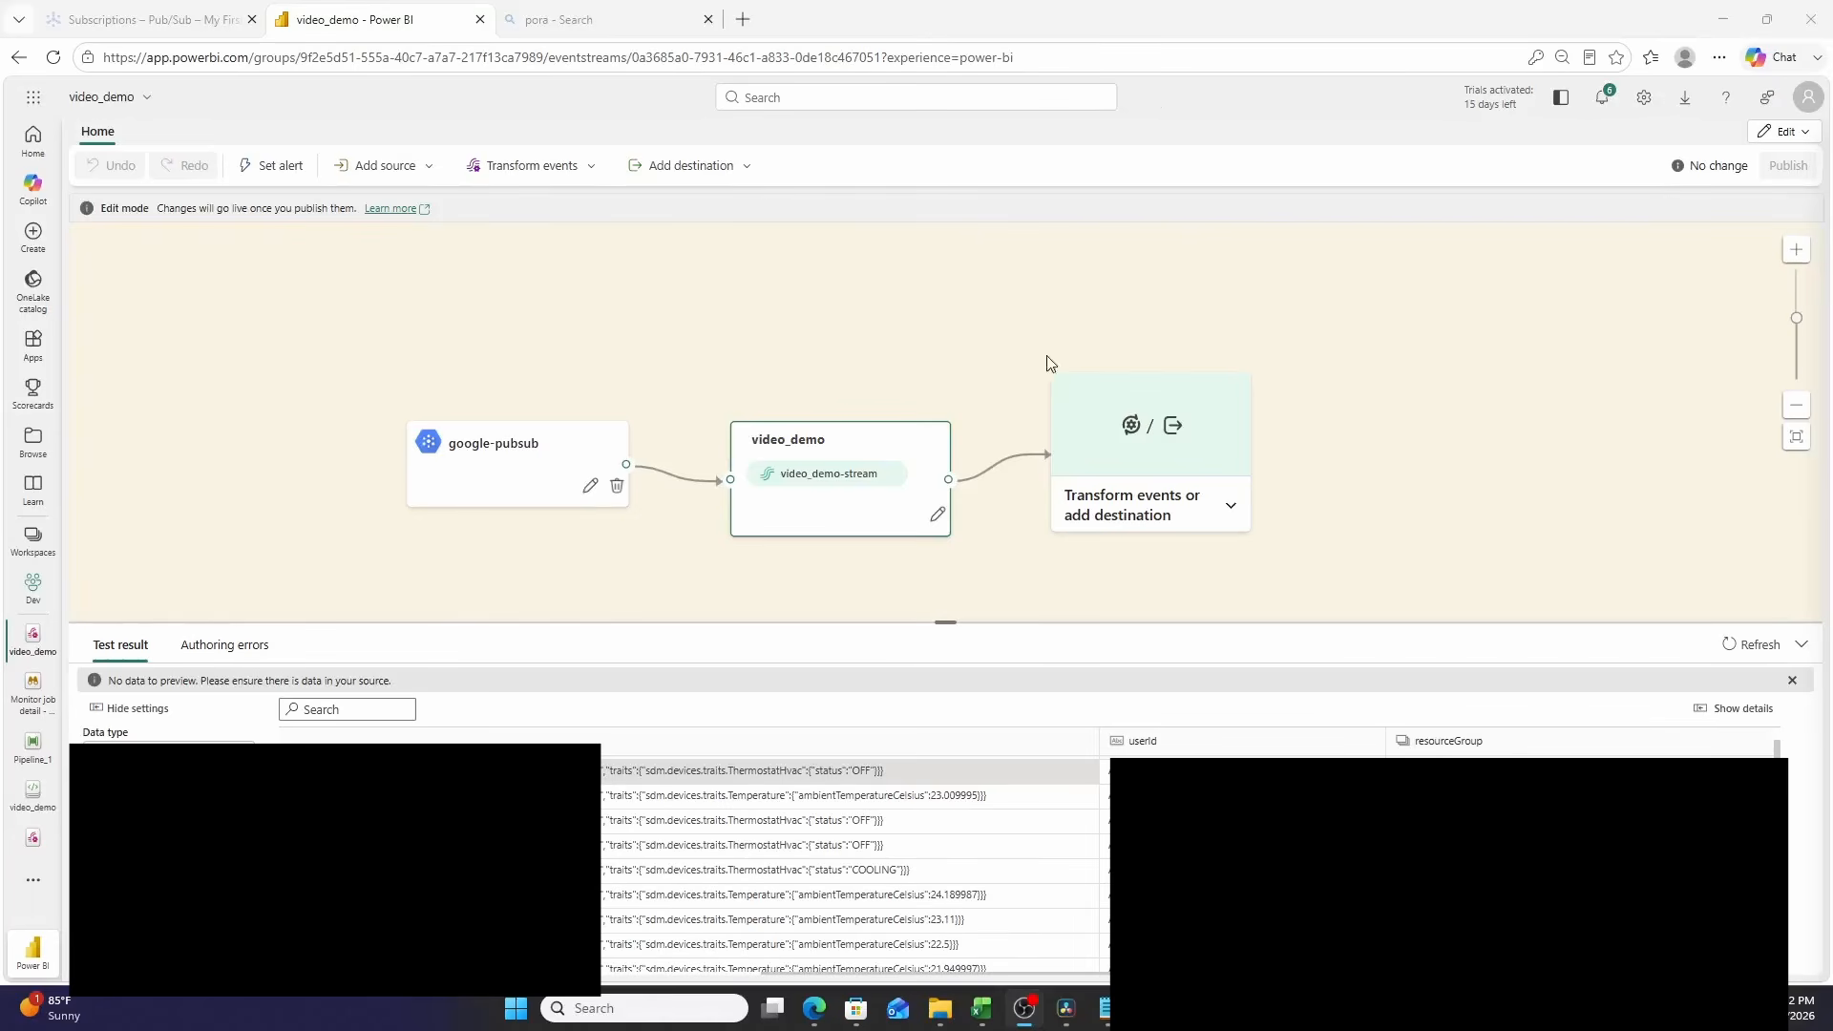
Step: Browse the test result preview of incoming Pub/Sub device events in the eventstream
{"action": "scroll", "coordinate": [968, 819], "scroll_direction": "down", "scroll_amount": 1}
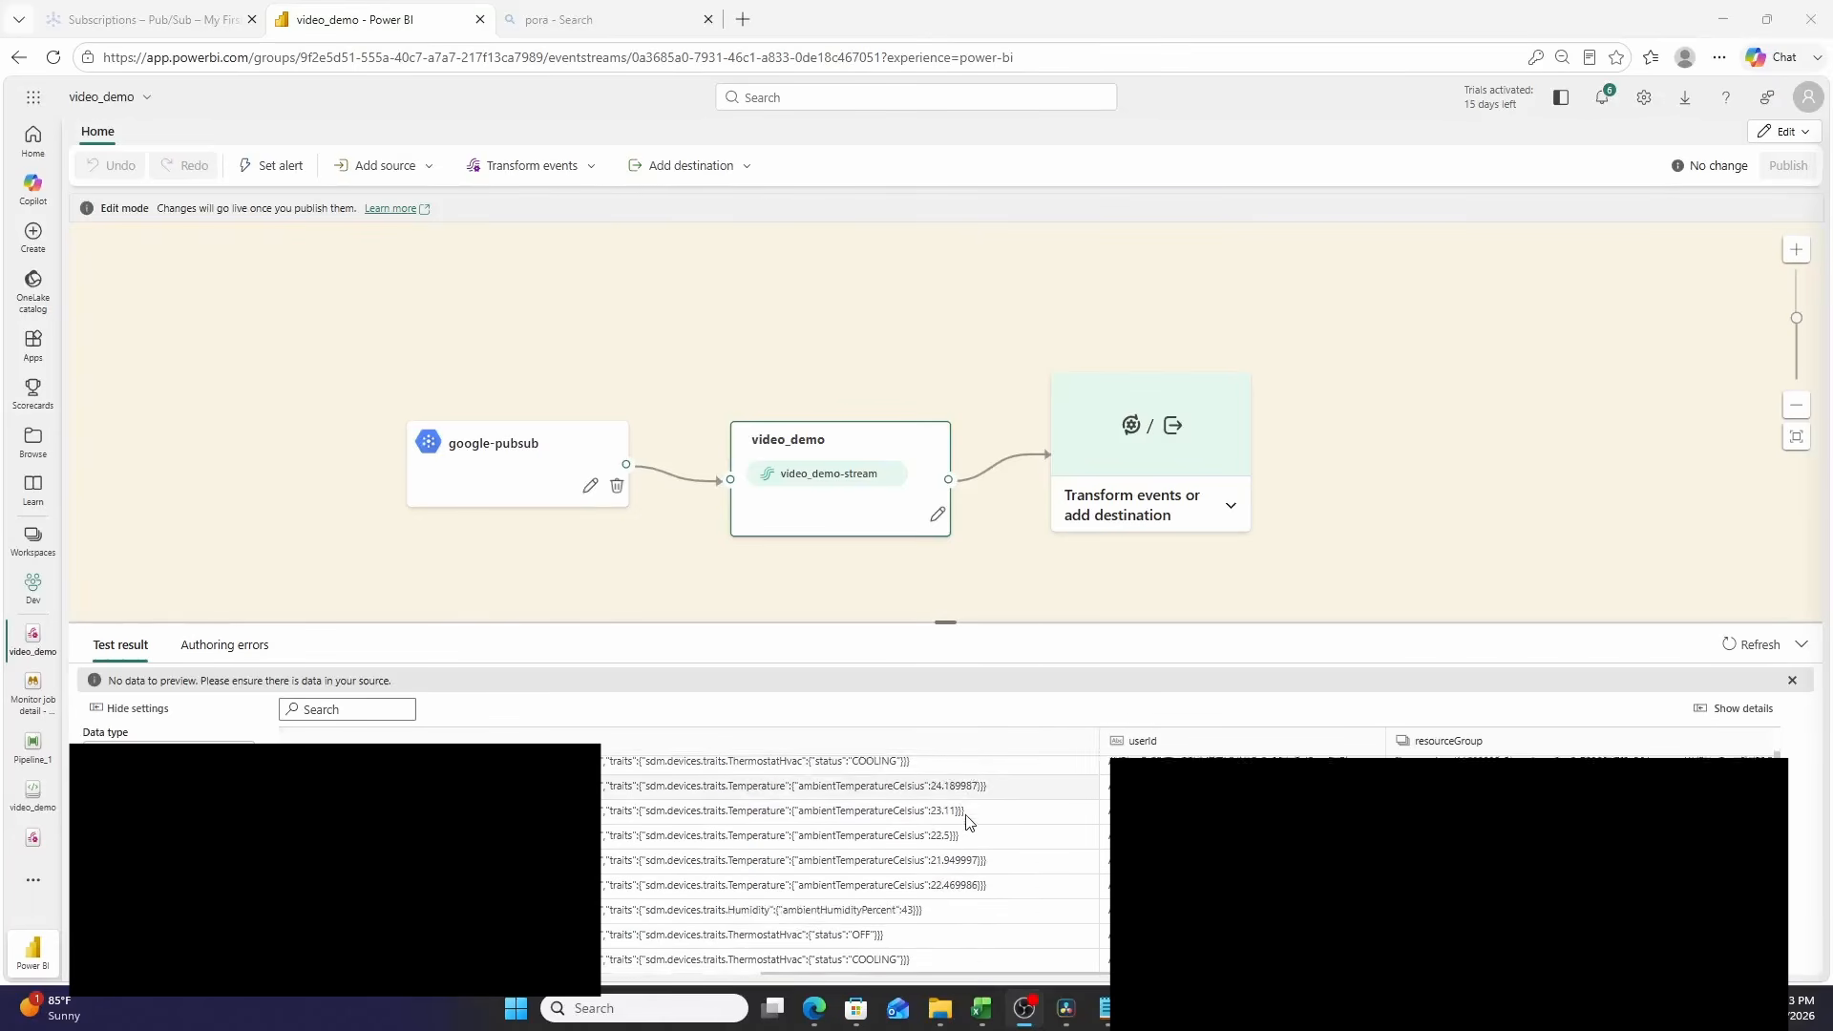
{"action": "scroll", "coordinate": [966, 806], "scroll_direction": "down", "scroll_amount": 3}
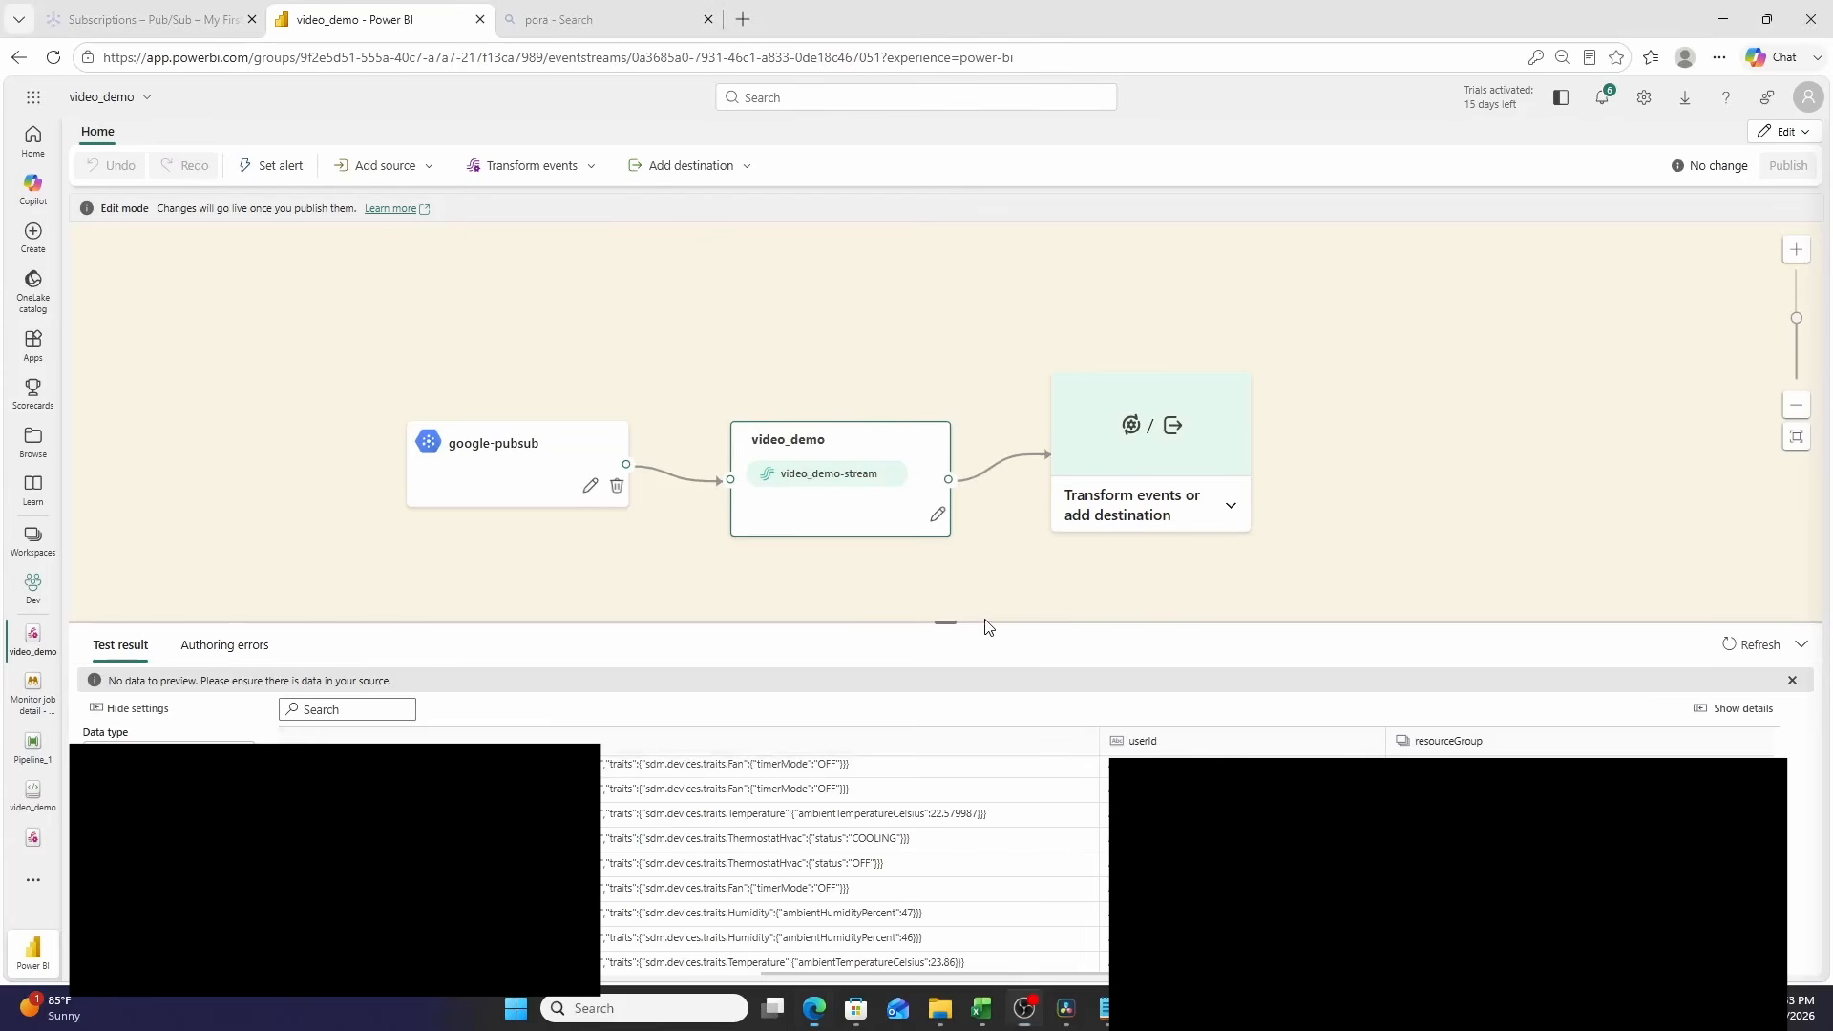
{"action": "scroll", "coordinate": [907, 893], "scroll_direction": "down", "scroll_amount": 3}
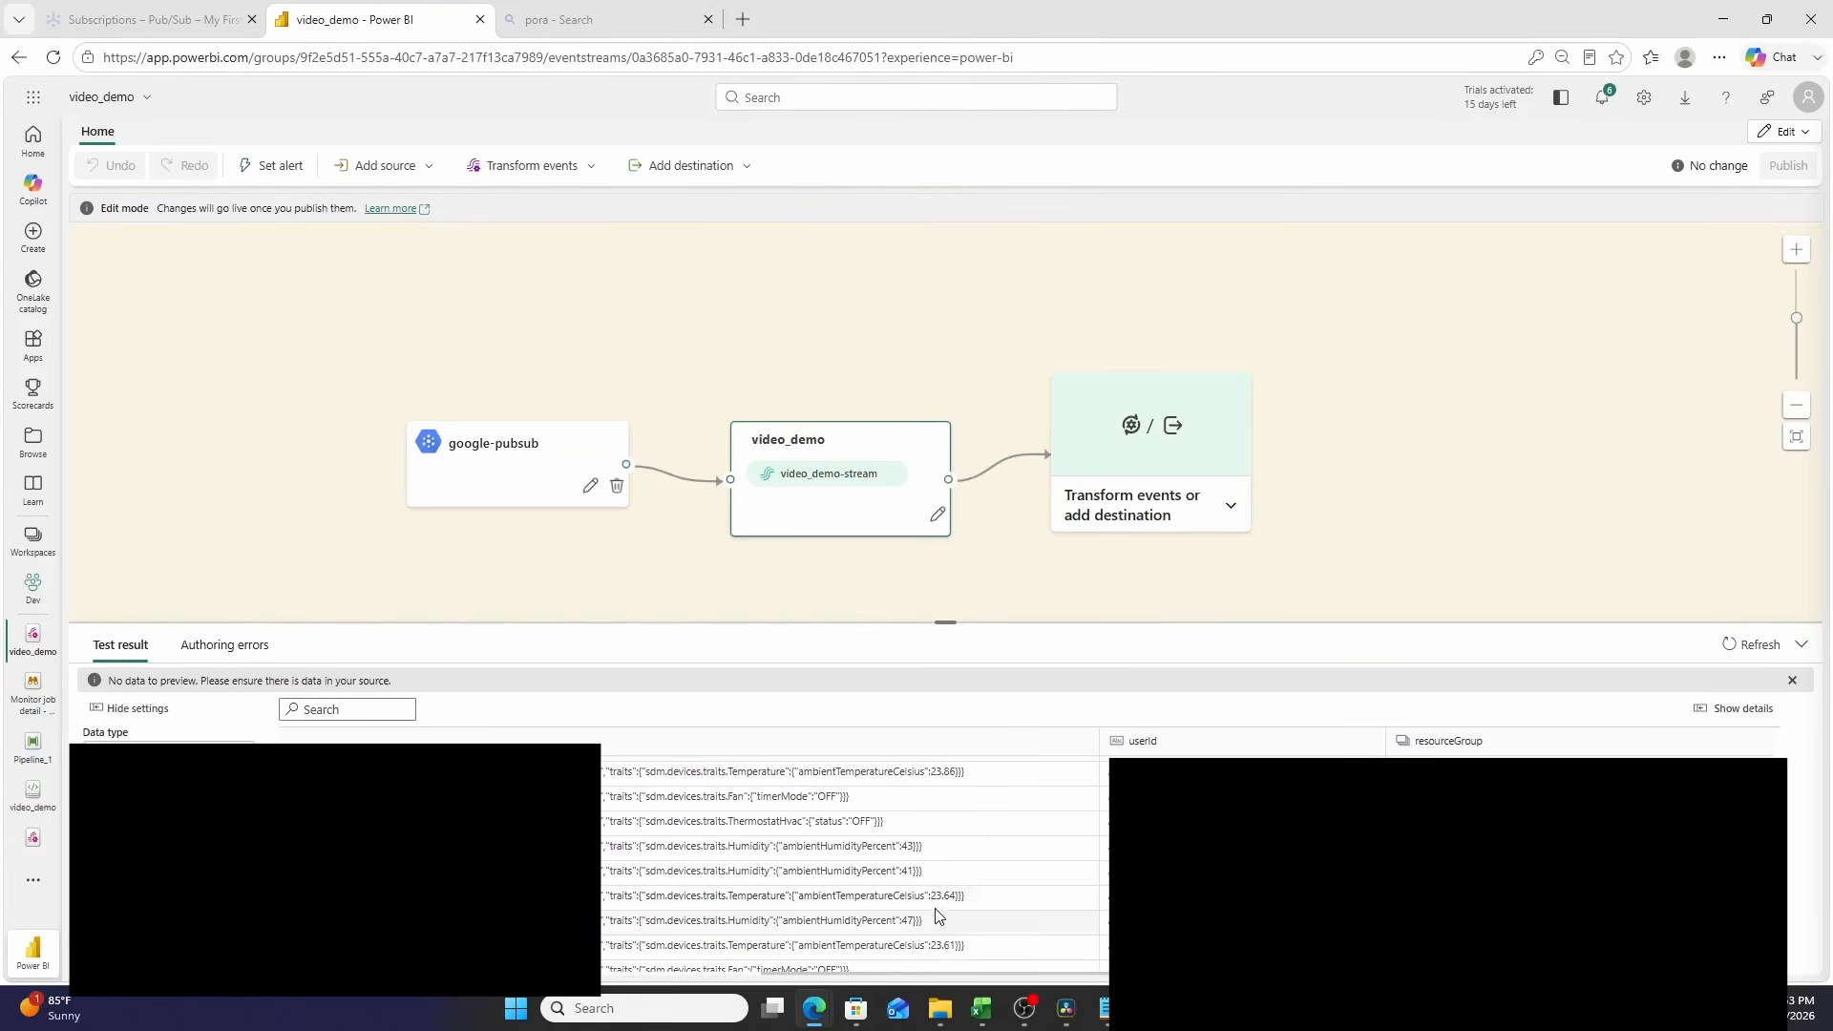
{"action": "scroll", "coordinate": [944, 879], "scroll_direction": "up", "scroll_amount": 2}
{"action": "scroll", "coordinate": [946, 871], "scroll_direction": "down", "scroll_amount": 1}
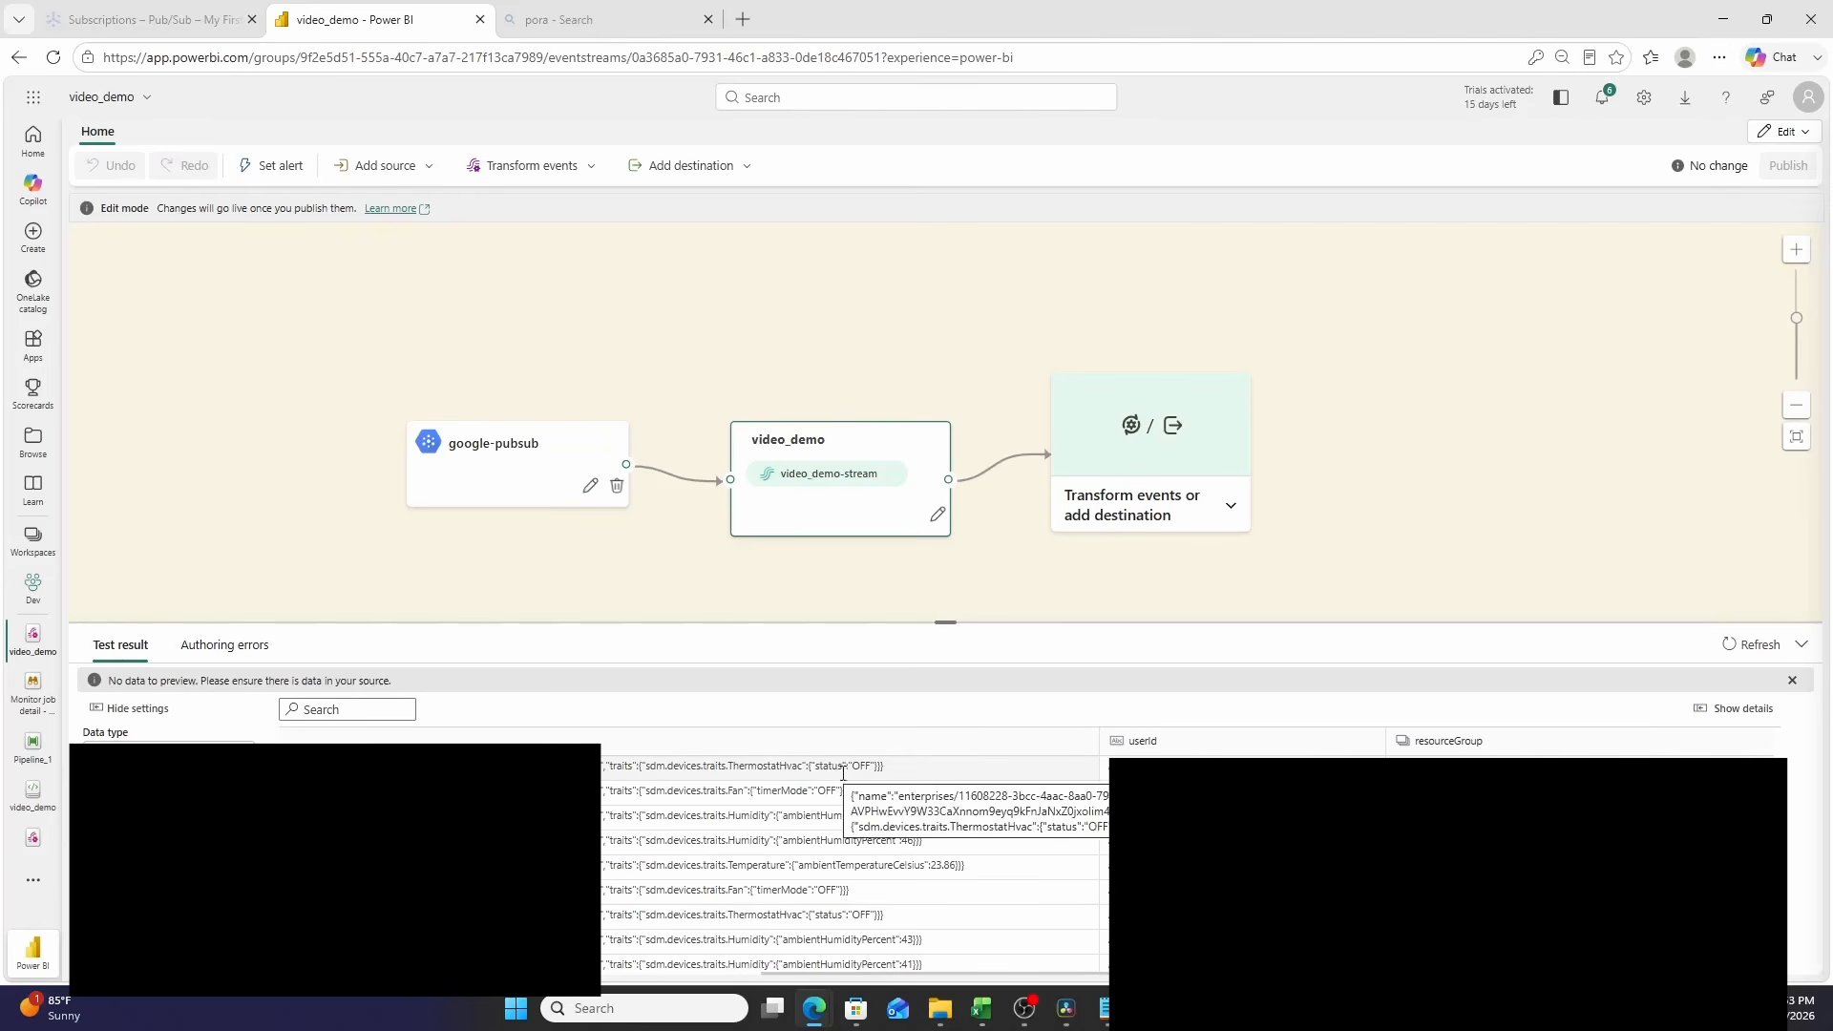
{"action": "scroll", "coordinate": [845, 778], "scroll_direction": "down", "scroll_amount": 5}
{"action": "scroll", "coordinate": [849, 781], "scroll_direction": "down", "scroll_amount": 10}
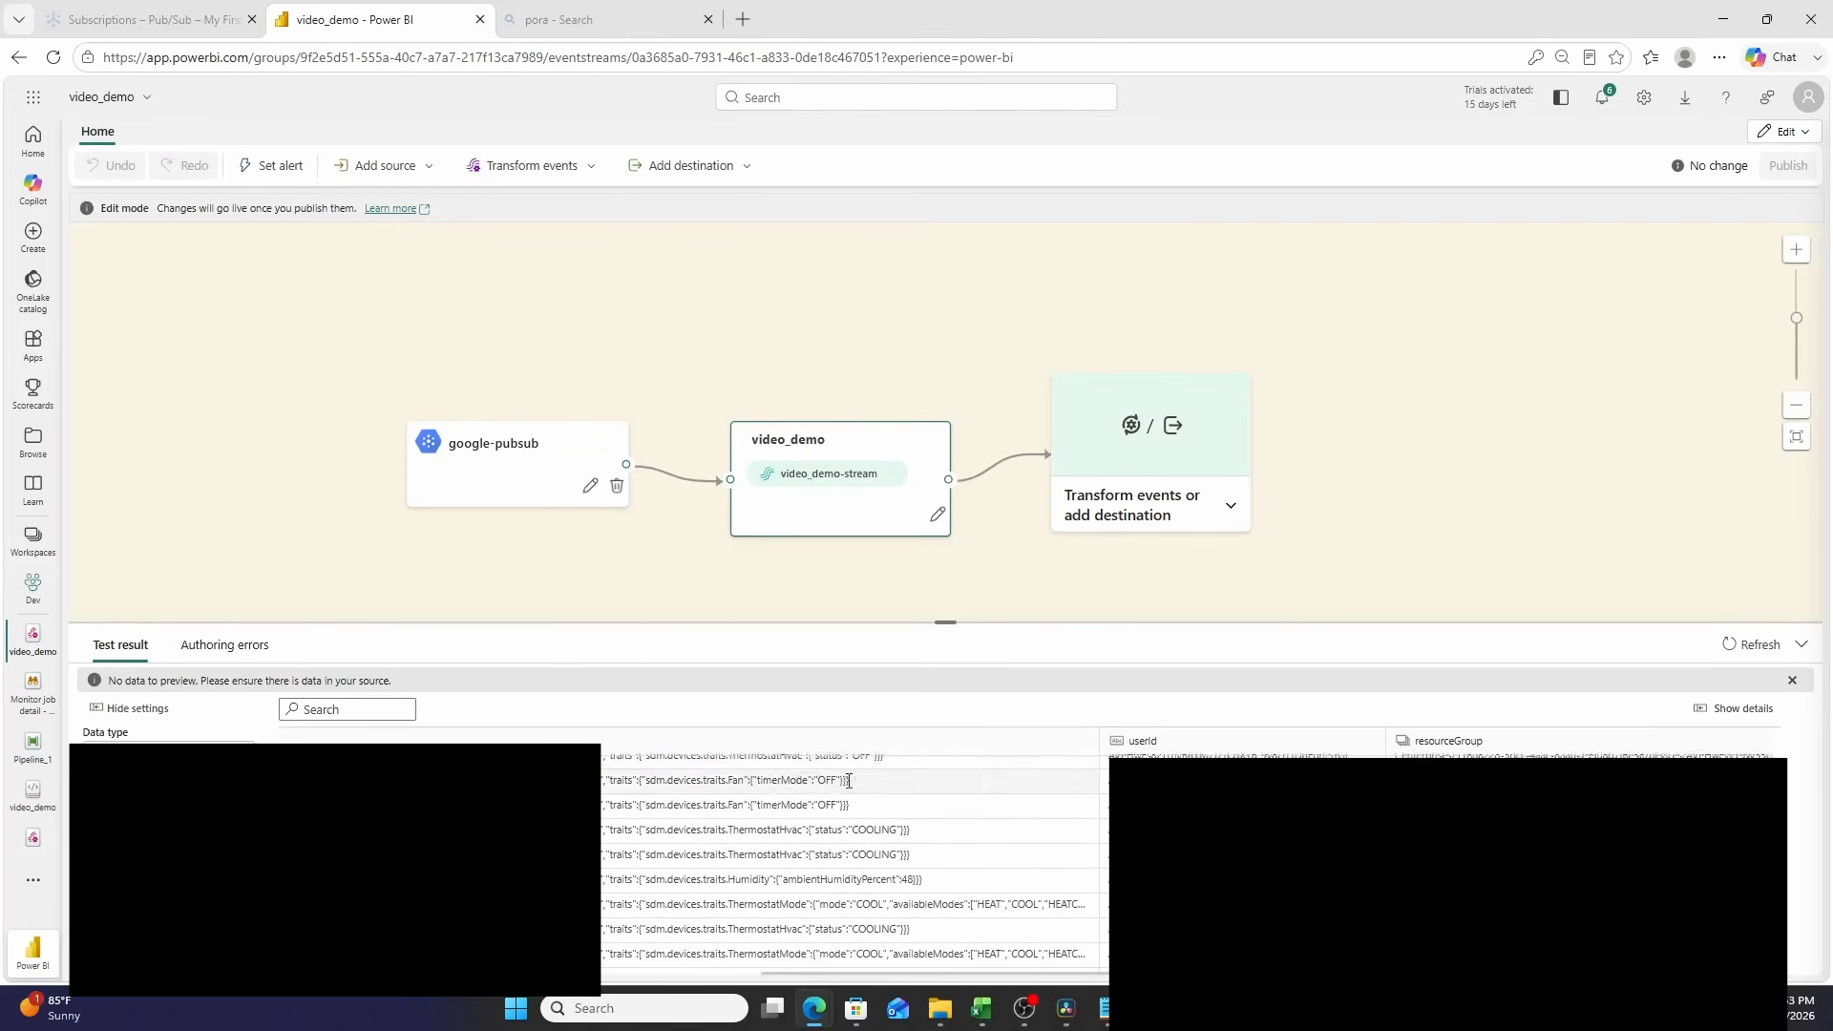
{"action": "scroll", "coordinate": [849, 783], "scroll_direction": "down", "scroll_amount": 8}
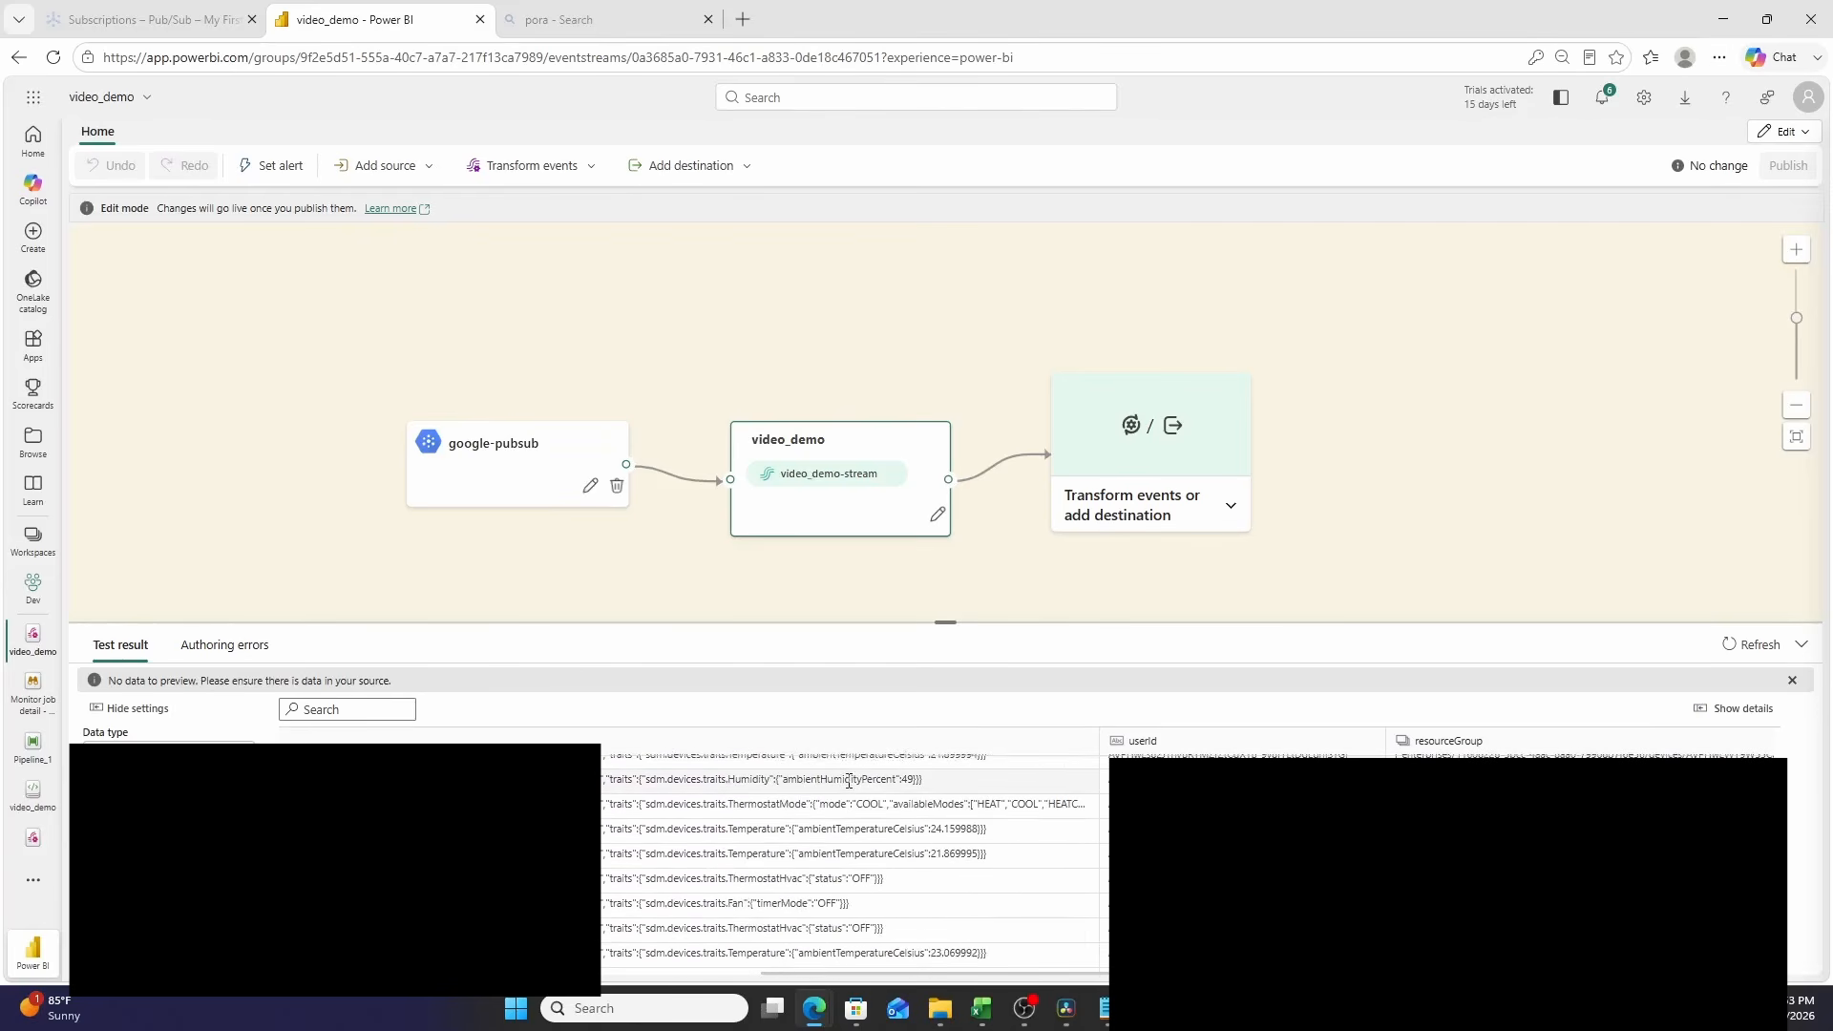
{"action": "scroll", "coordinate": [849, 782], "scroll_direction": "down", "scroll_amount": 6}
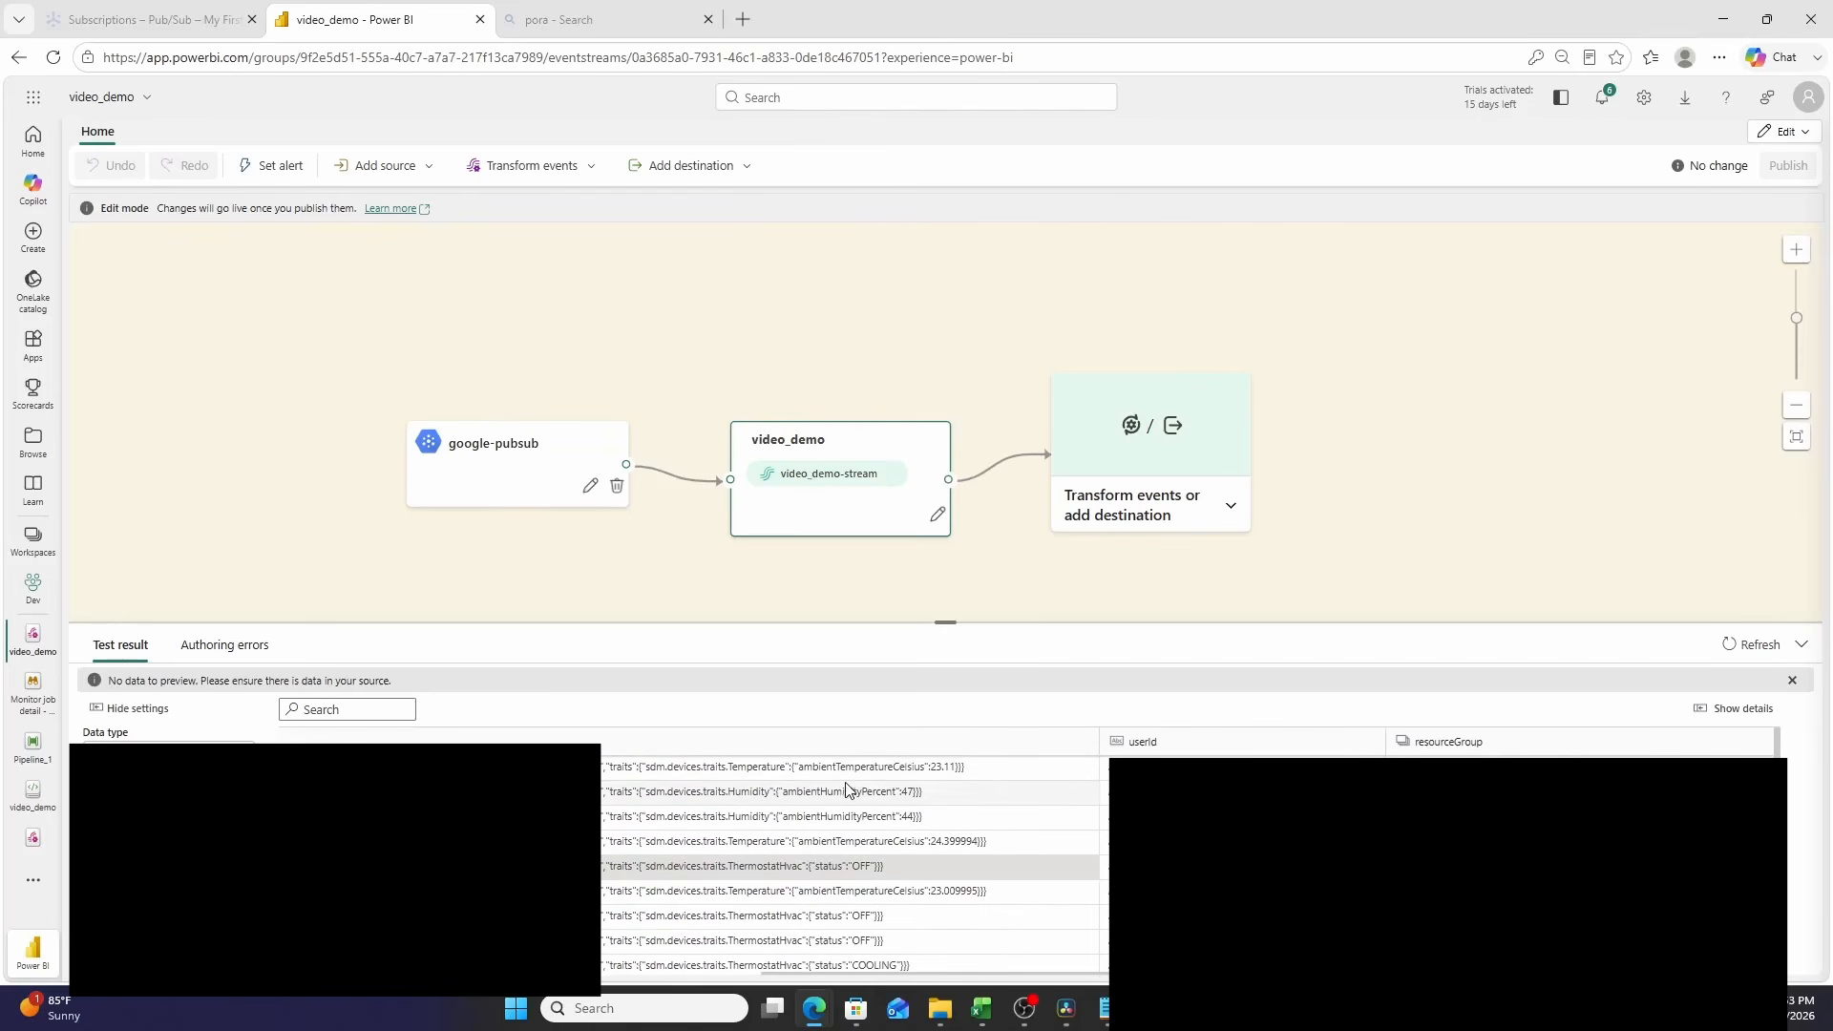
{"action": "left_click", "coordinate": [1136, 524]}
{"action": "scroll", "coordinate": [1184, 730], "scroll_direction": "down", "scroll_amount": 2}
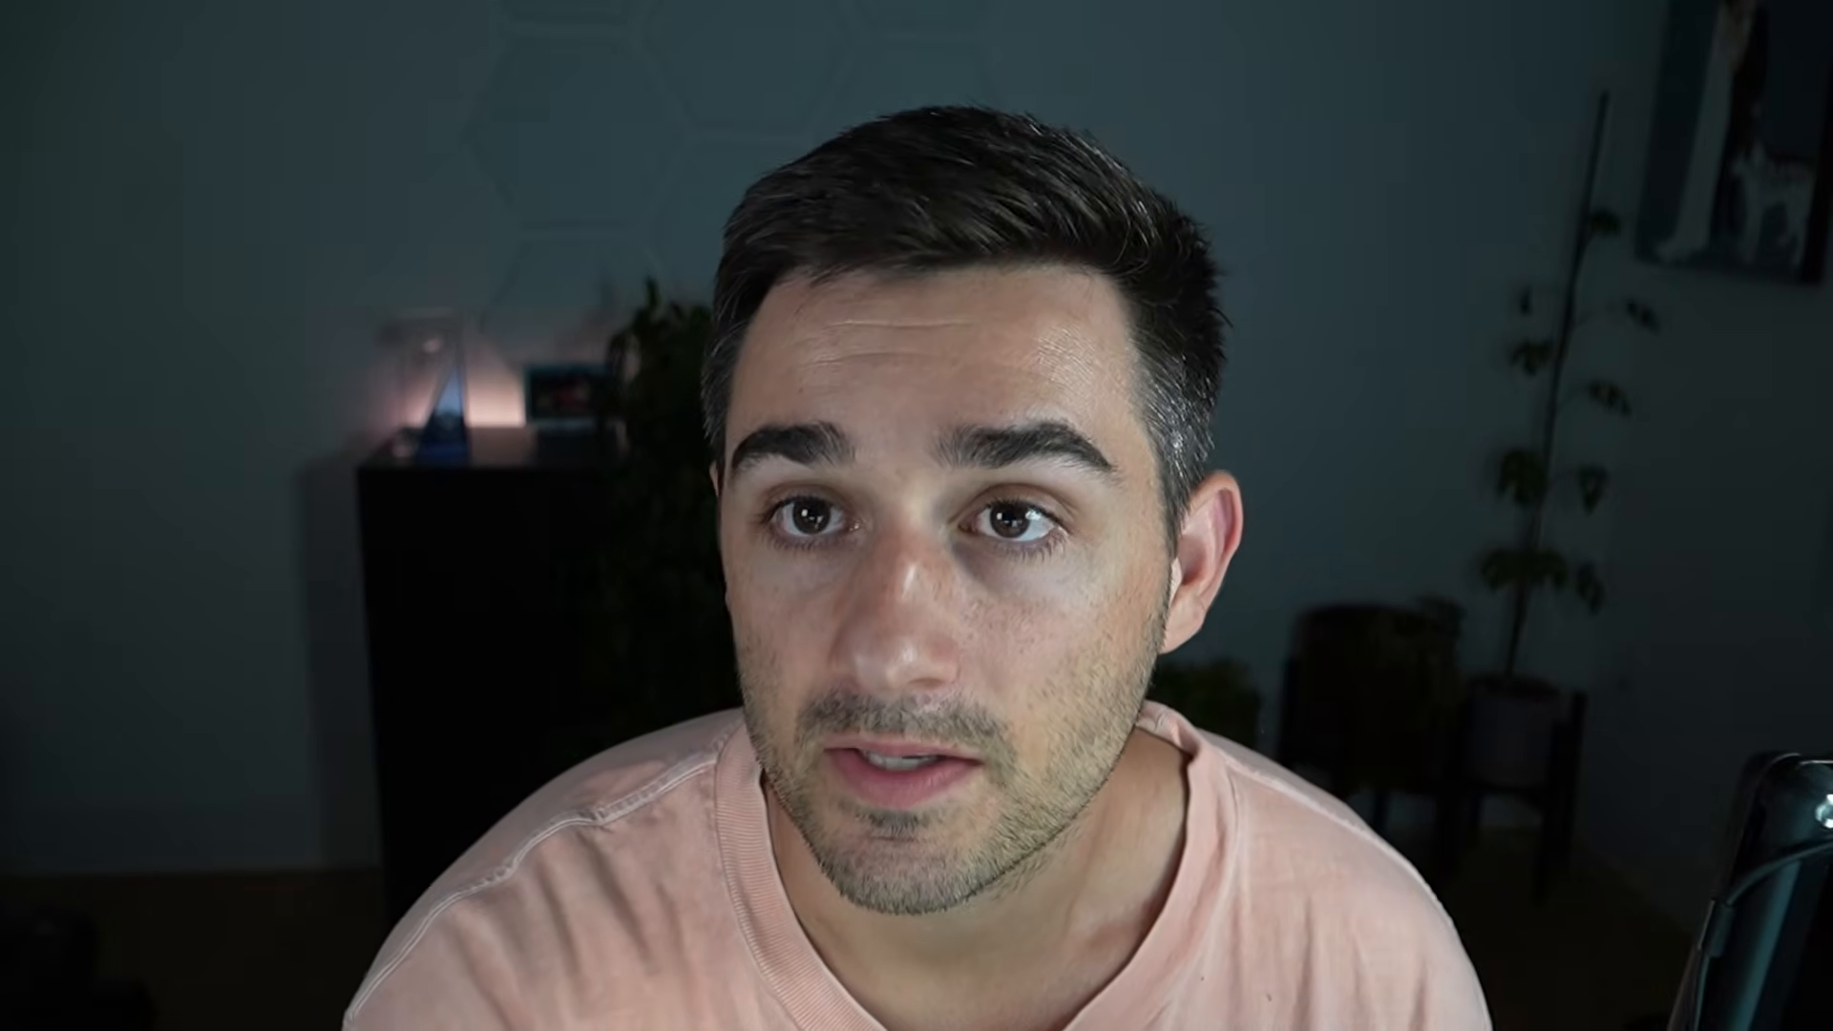